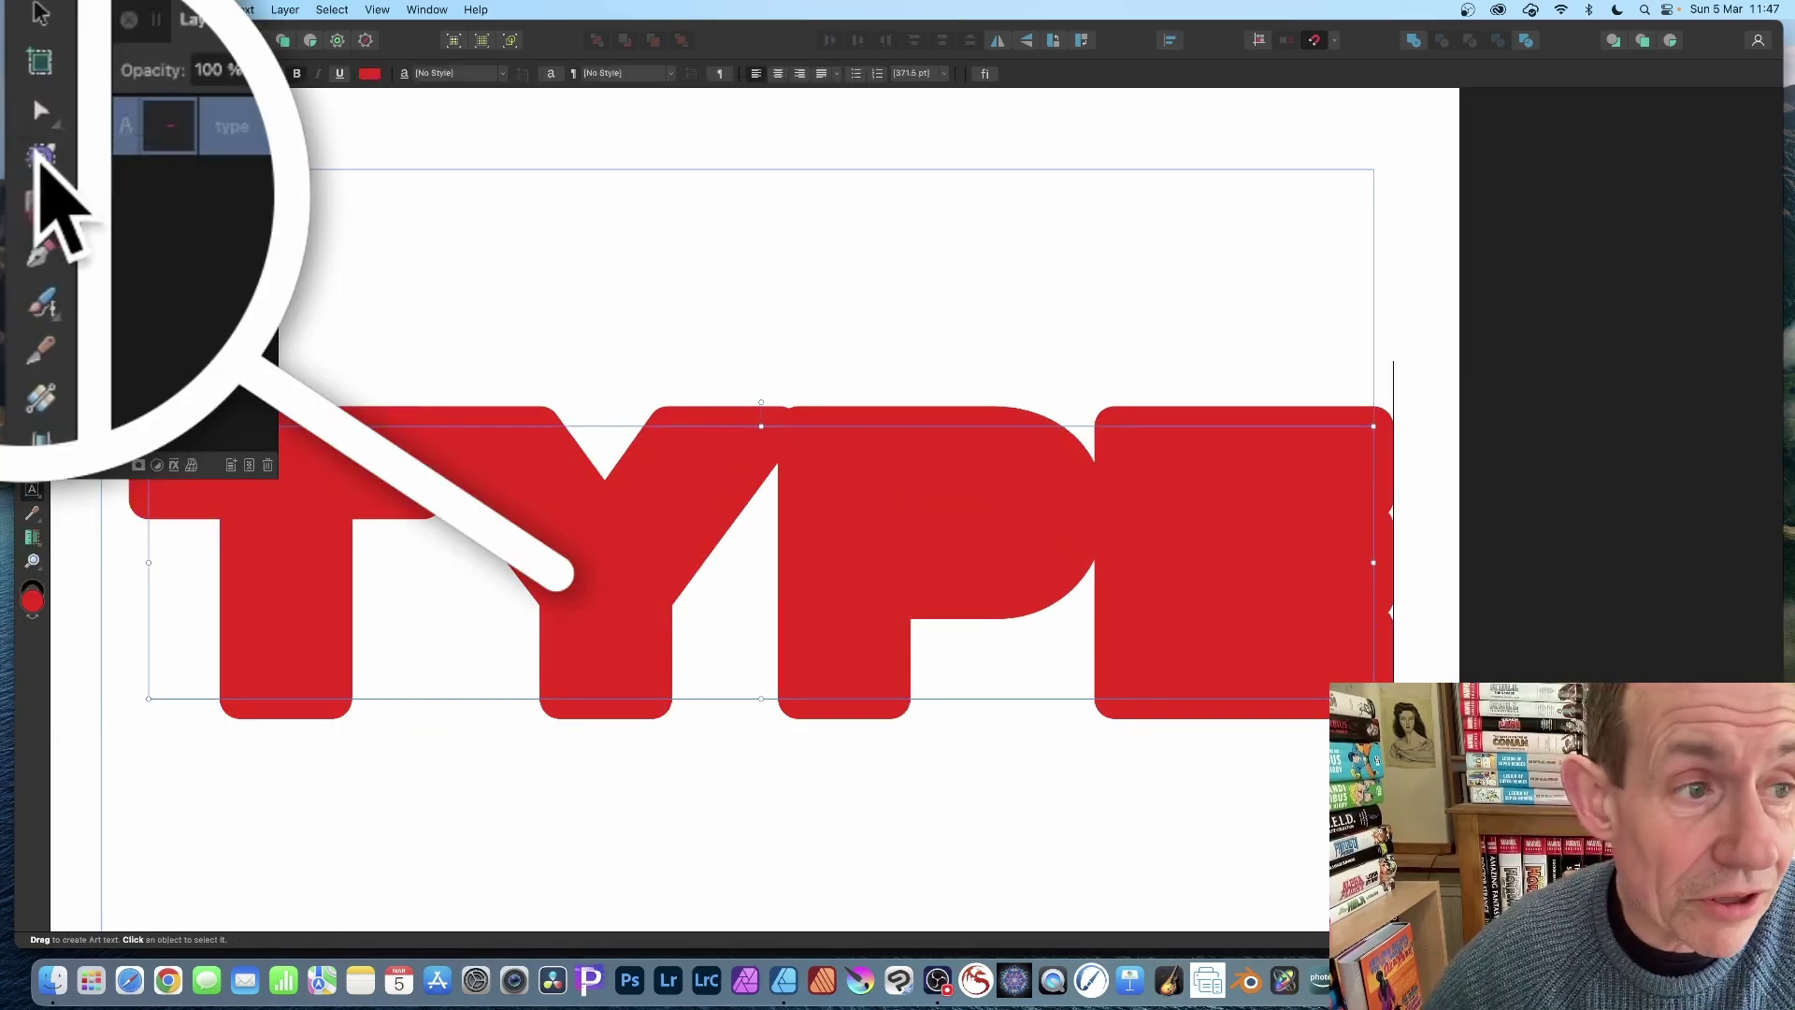
# Step: Expand the red TYPE text's contour to a rounded 18.1 mm radius
pyautogui.moveTo(531, 499); pyautogui.dragTo(561, 548)
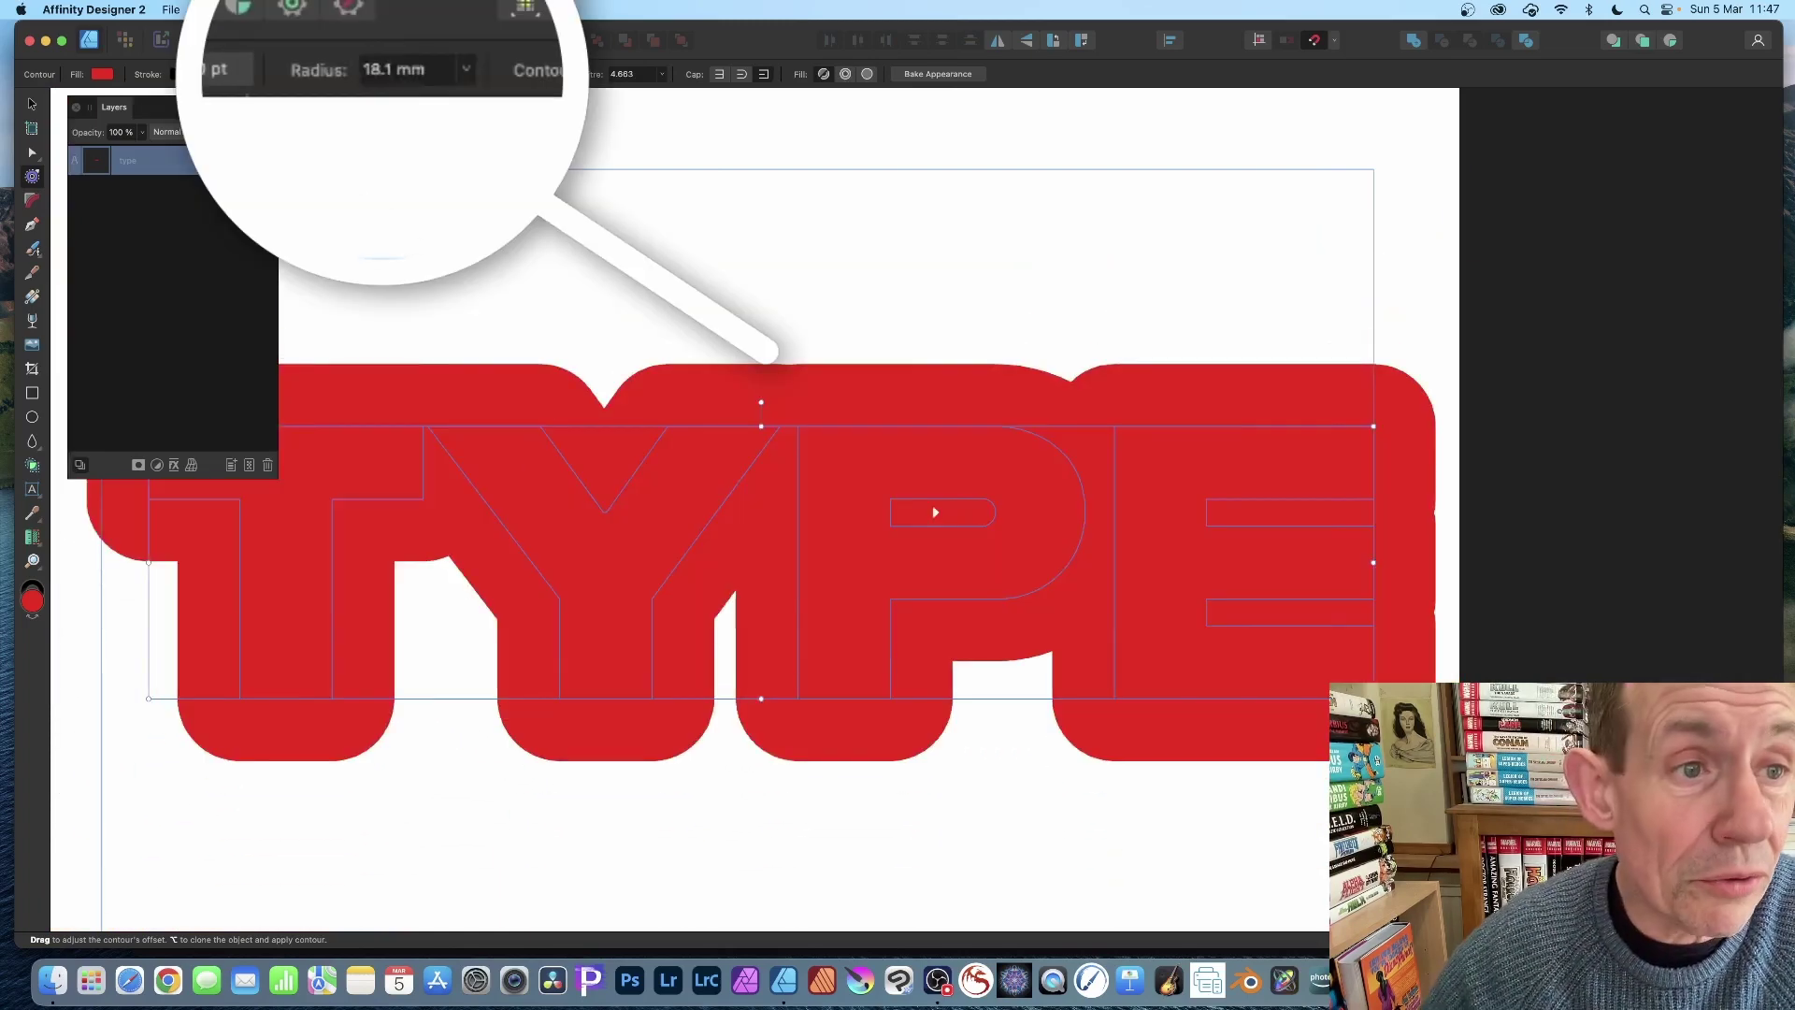
pyautogui.click(436, 77)
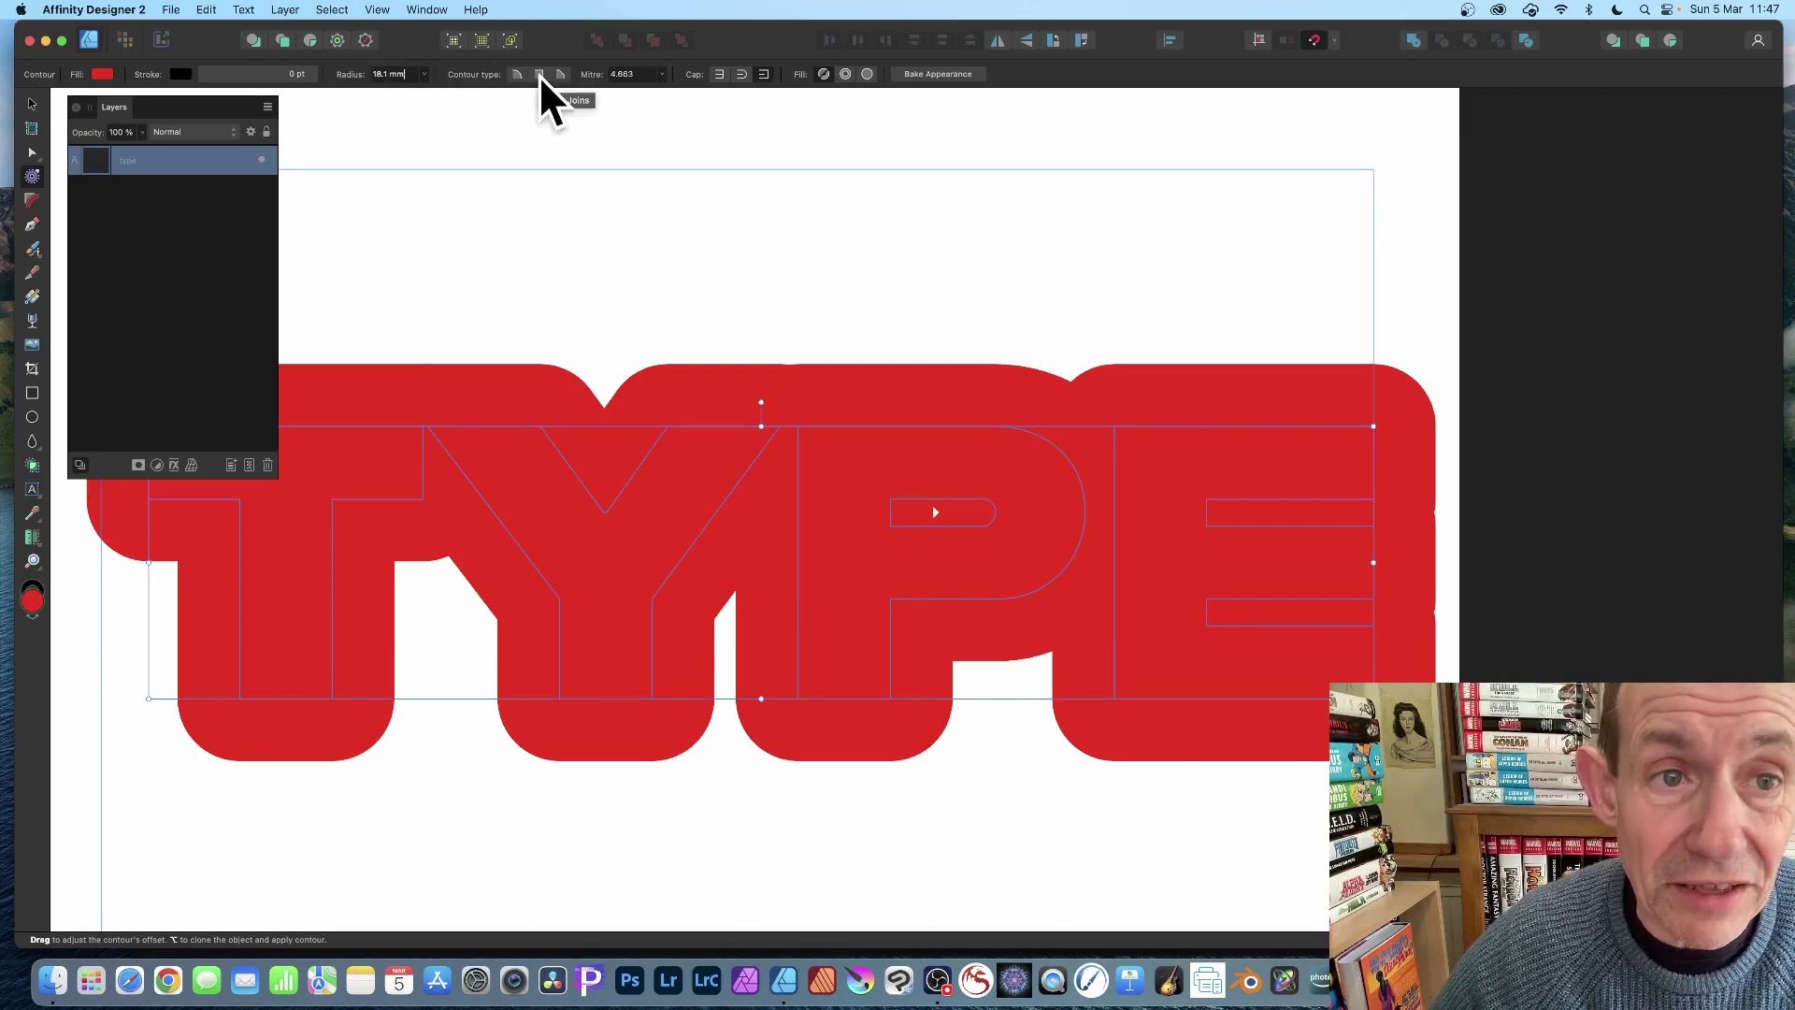
# Step: Switch the TYPE contour to Mitre corners with a 6.729 mitre limit
pyautogui.click(539, 75)
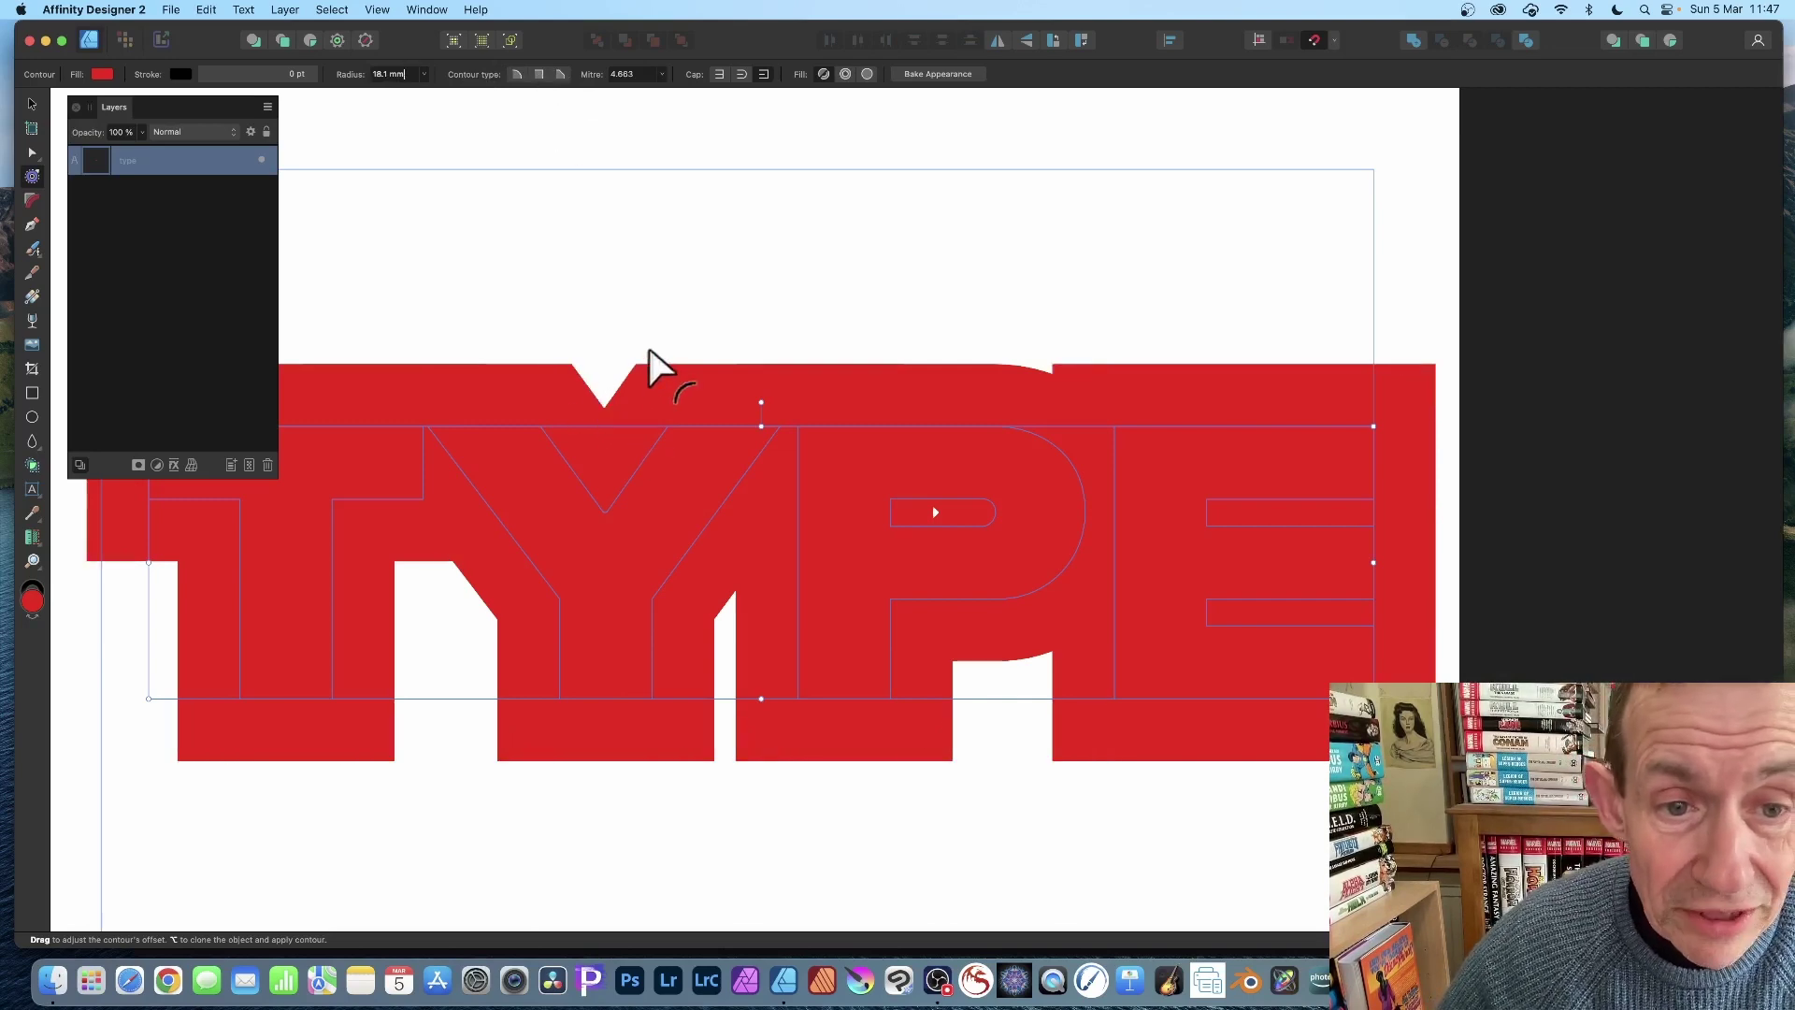
pyautogui.click(661, 74)
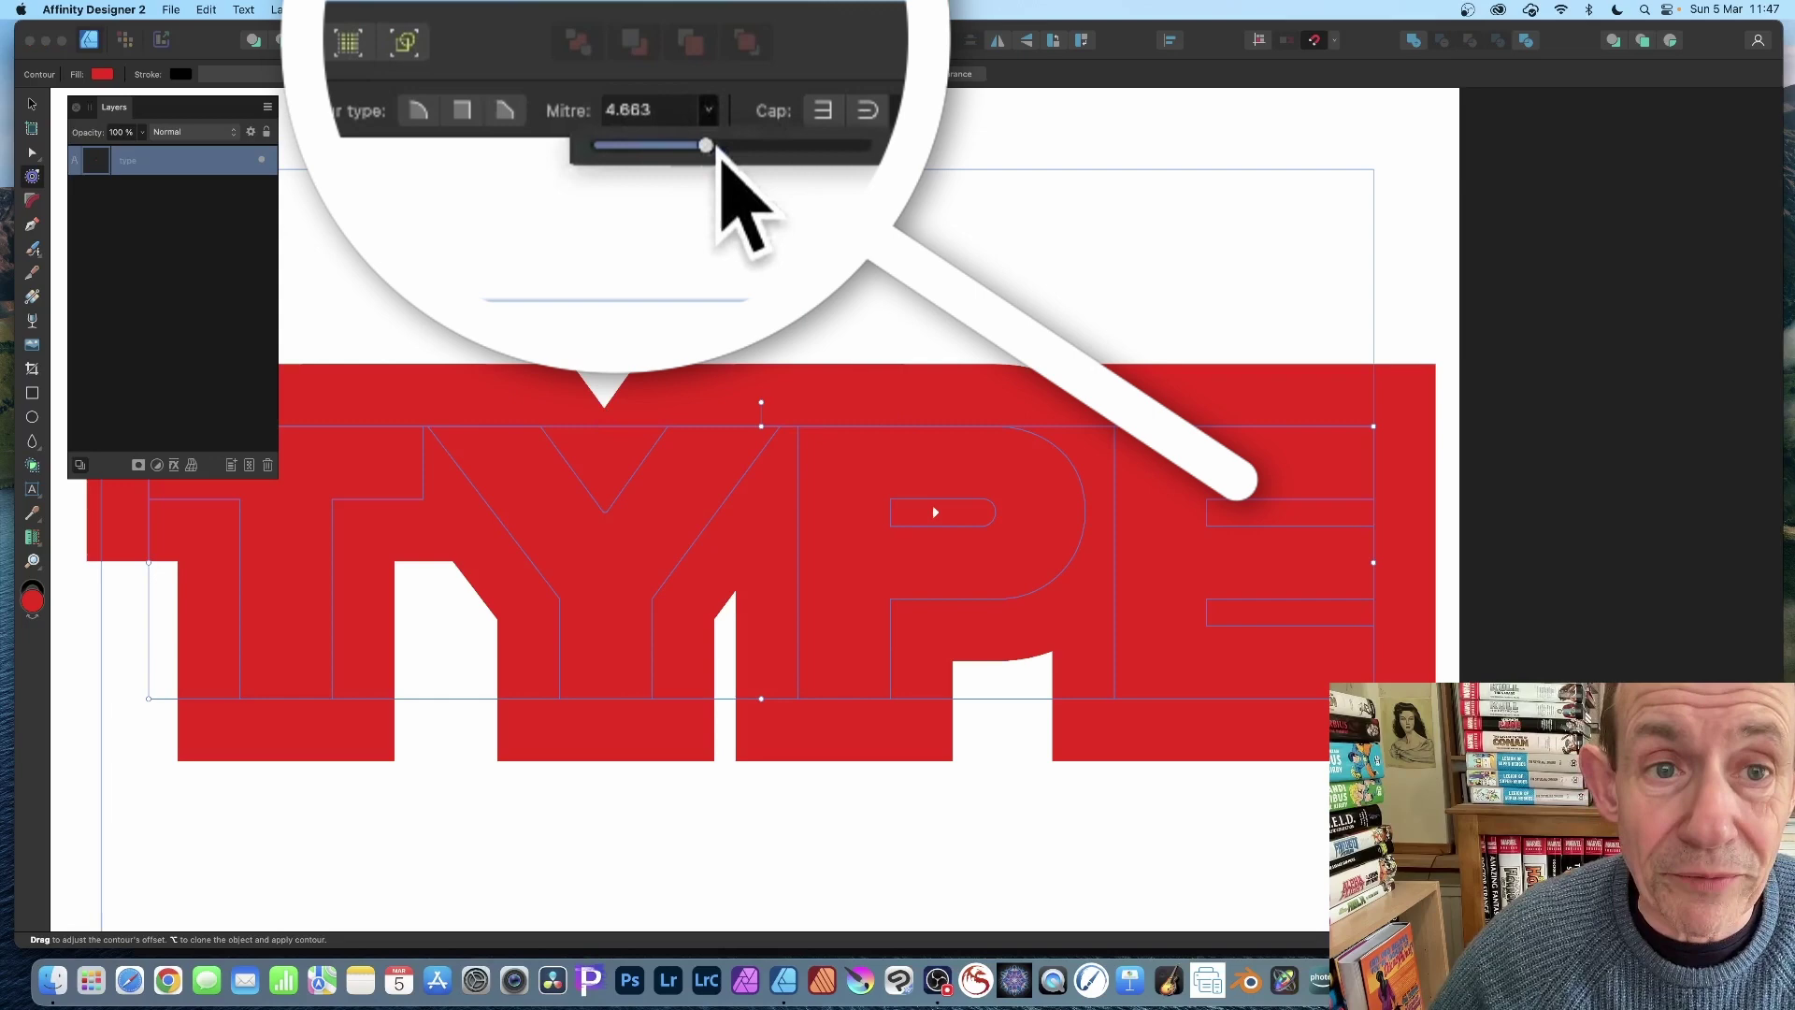
pyautogui.moveTo(666, 93)
pyautogui.mouseDown()
pyautogui.moveTo(618, 95)
pyautogui.moveTo(729, 109)
pyautogui.moveTo(592, 100)
pyautogui.moveTo(694, 109)
pyautogui.mouseUp()
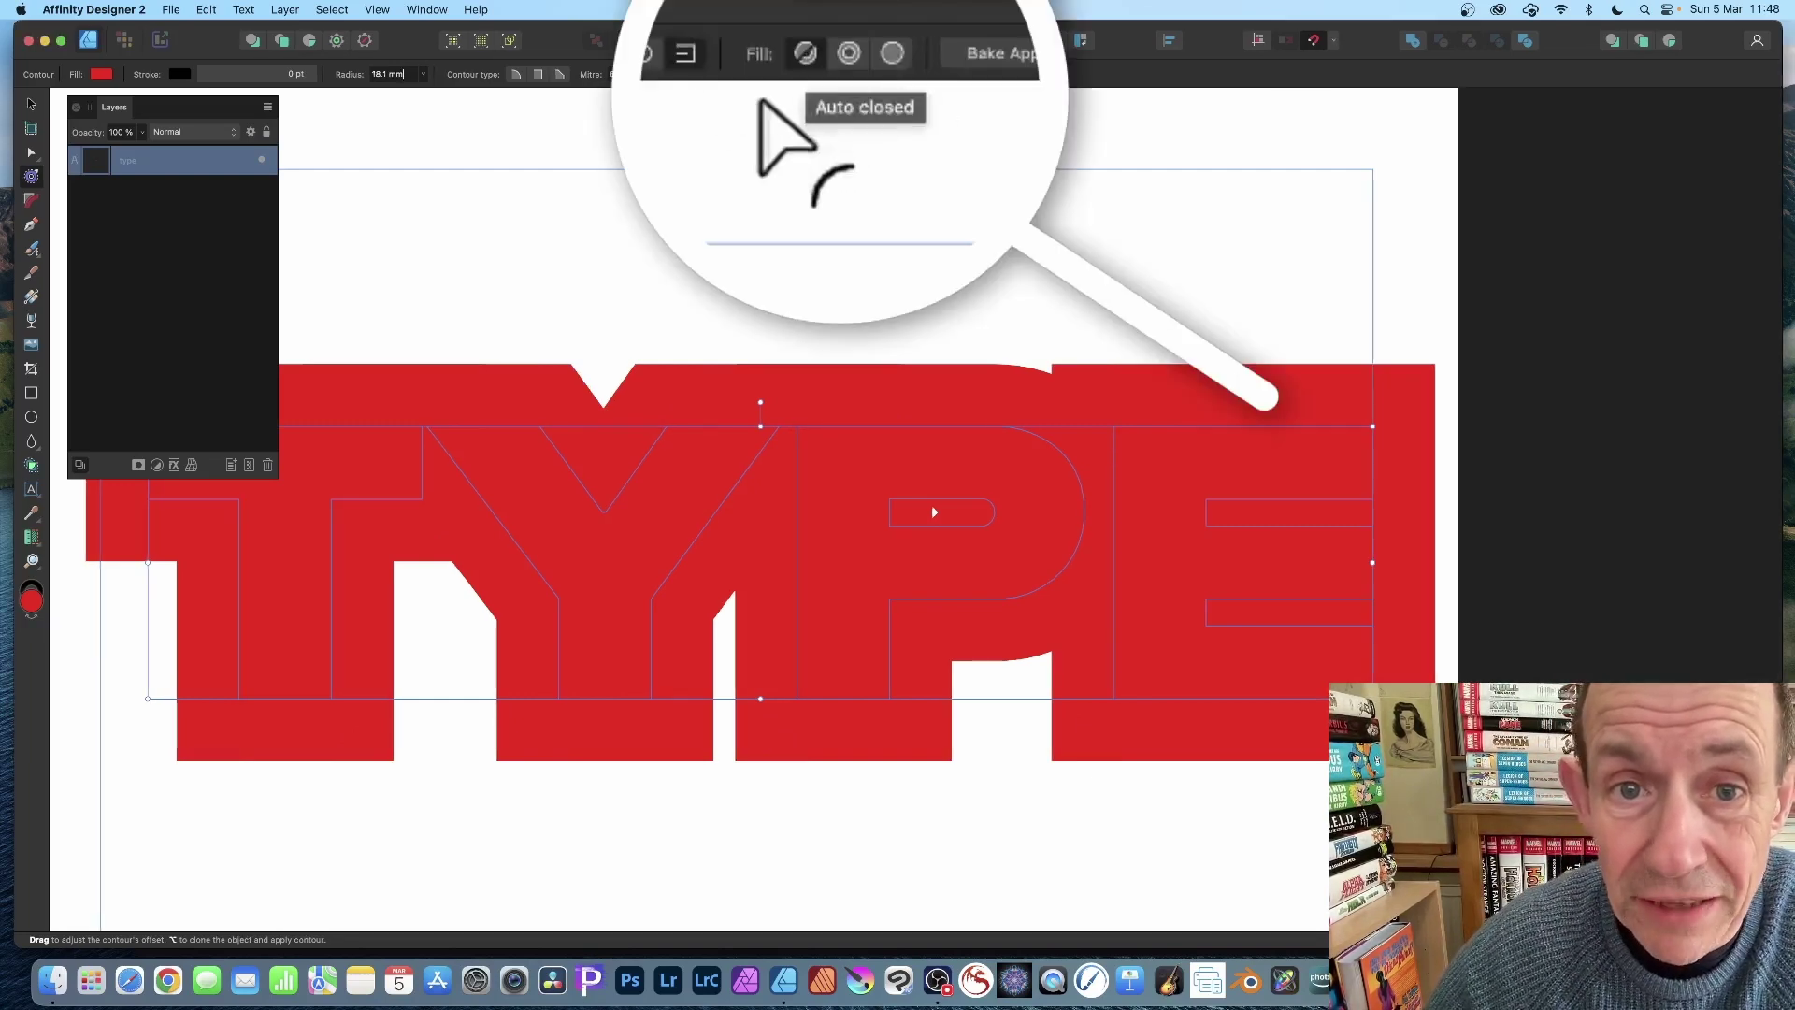
# Step: Change the contour fill option and reduce the TYPE contour radius to 2.1 mm
pyautogui.click(845, 74)
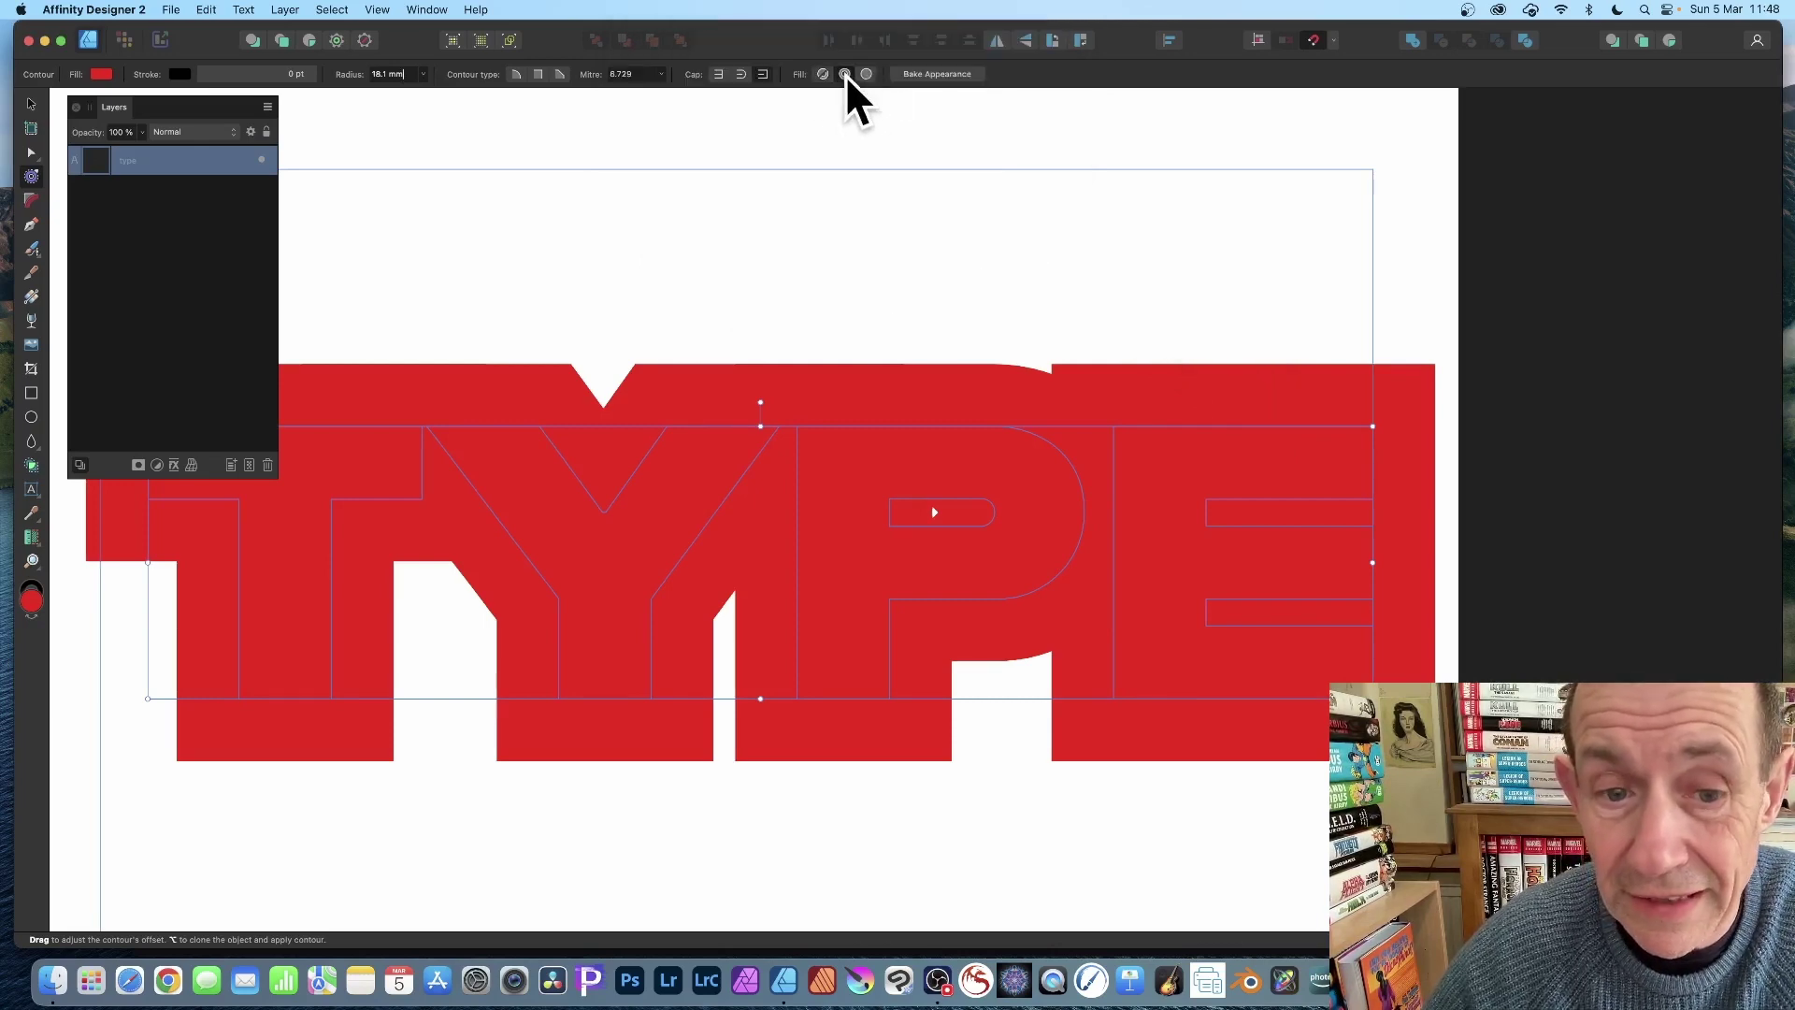
pyautogui.moveTo(801, 470)
pyautogui.mouseDown()
pyautogui.moveTo(845, 509)
pyautogui.moveTo(779, 476)
pyautogui.mouseUp()
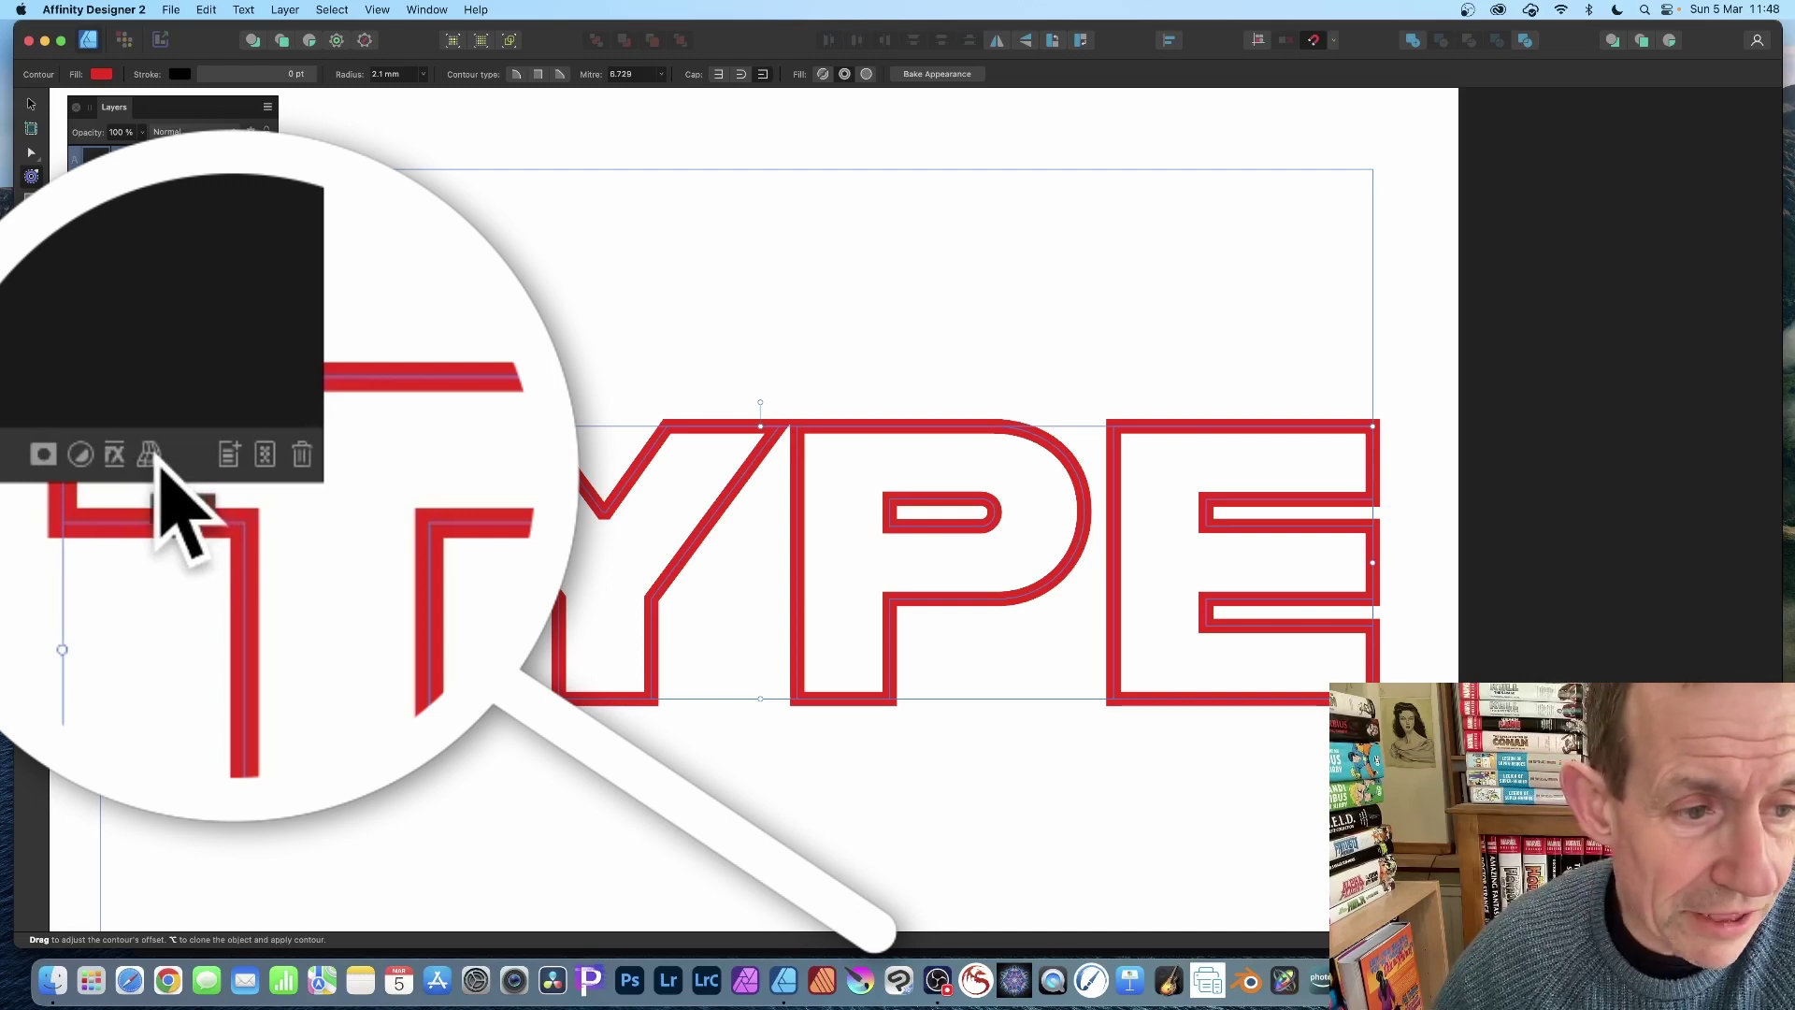
# Step: Apply a Bend - Vertical live distort to TYPE with its warp value raised to 68%
pyautogui.click(149, 455)
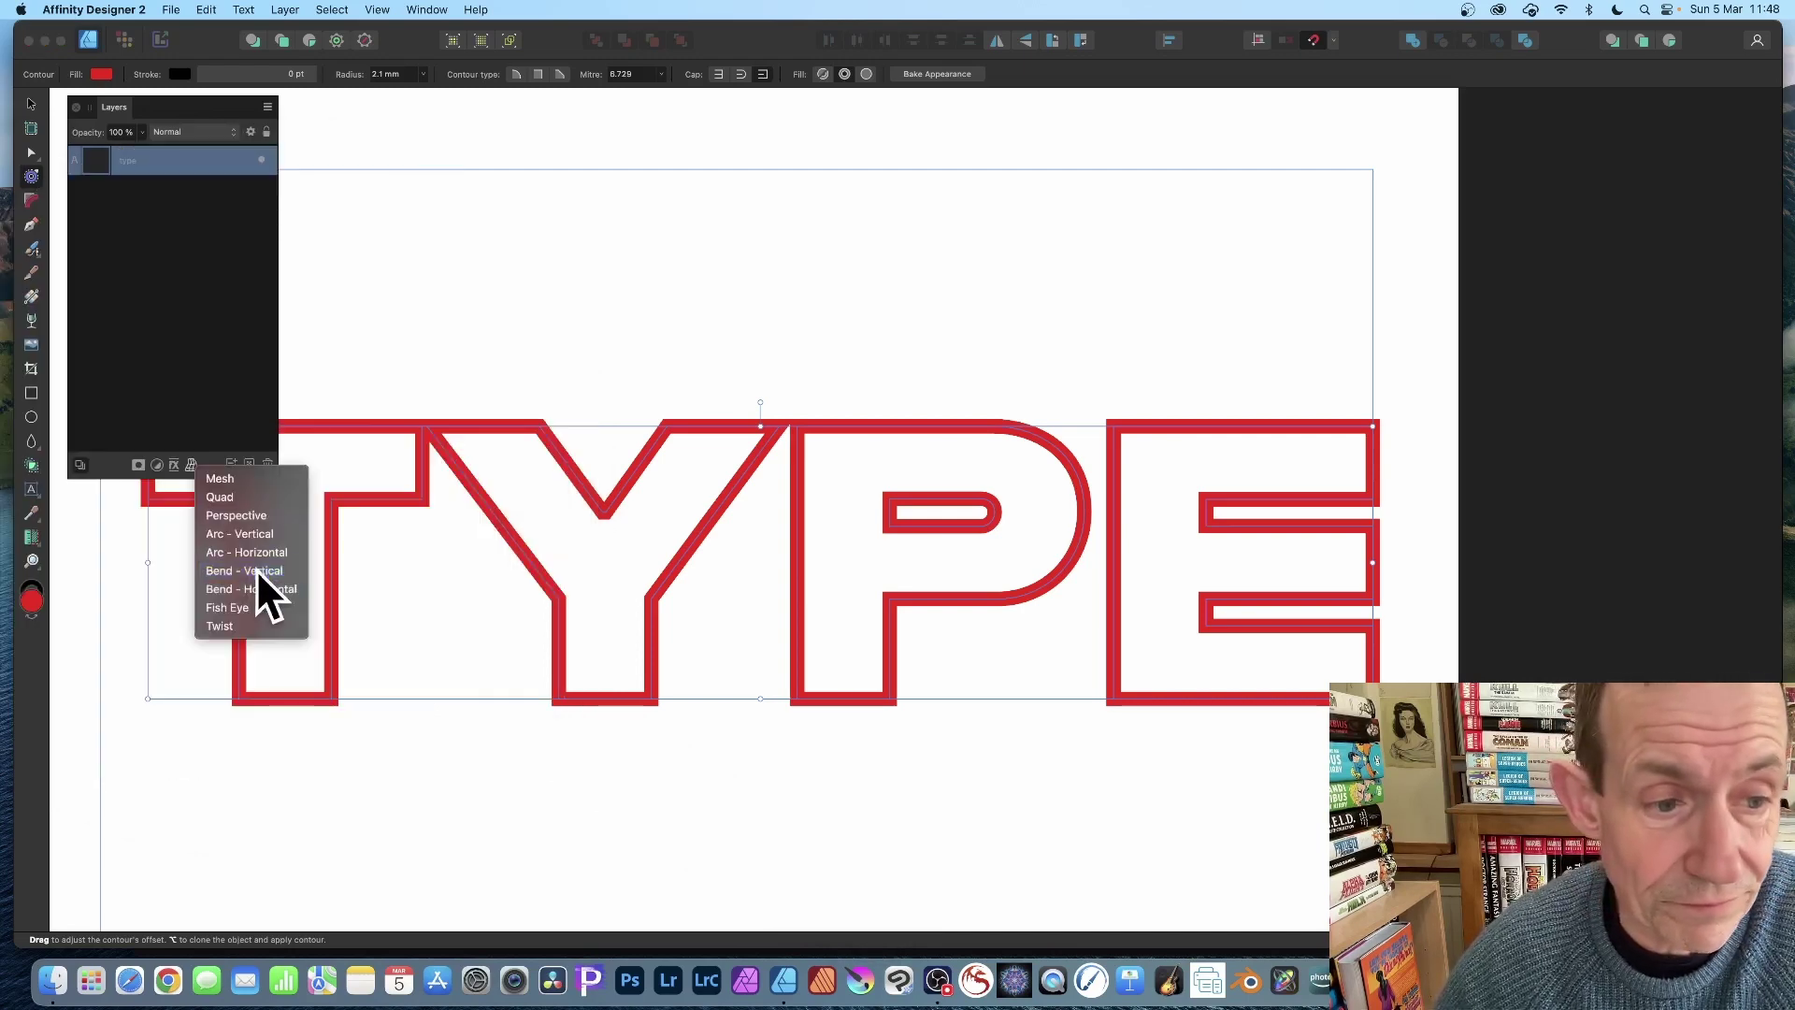
pyautogui.click(257, 568)
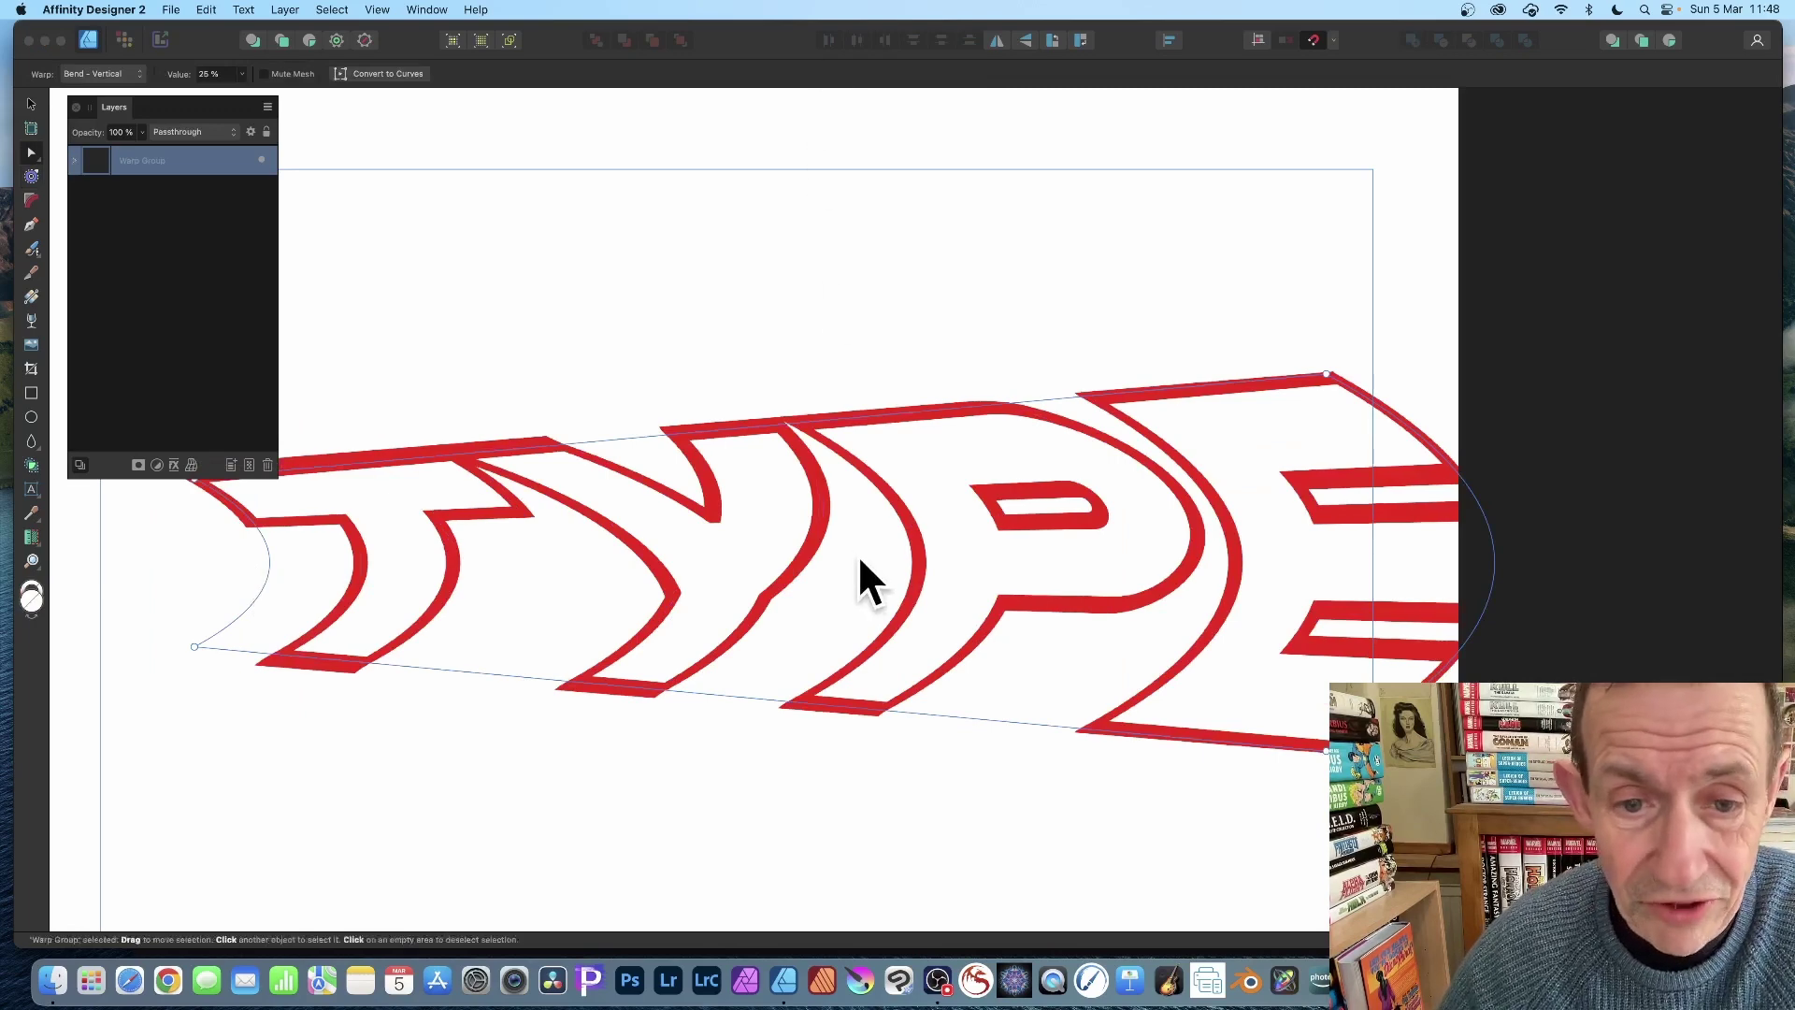
pyautogui.click(31, 183)
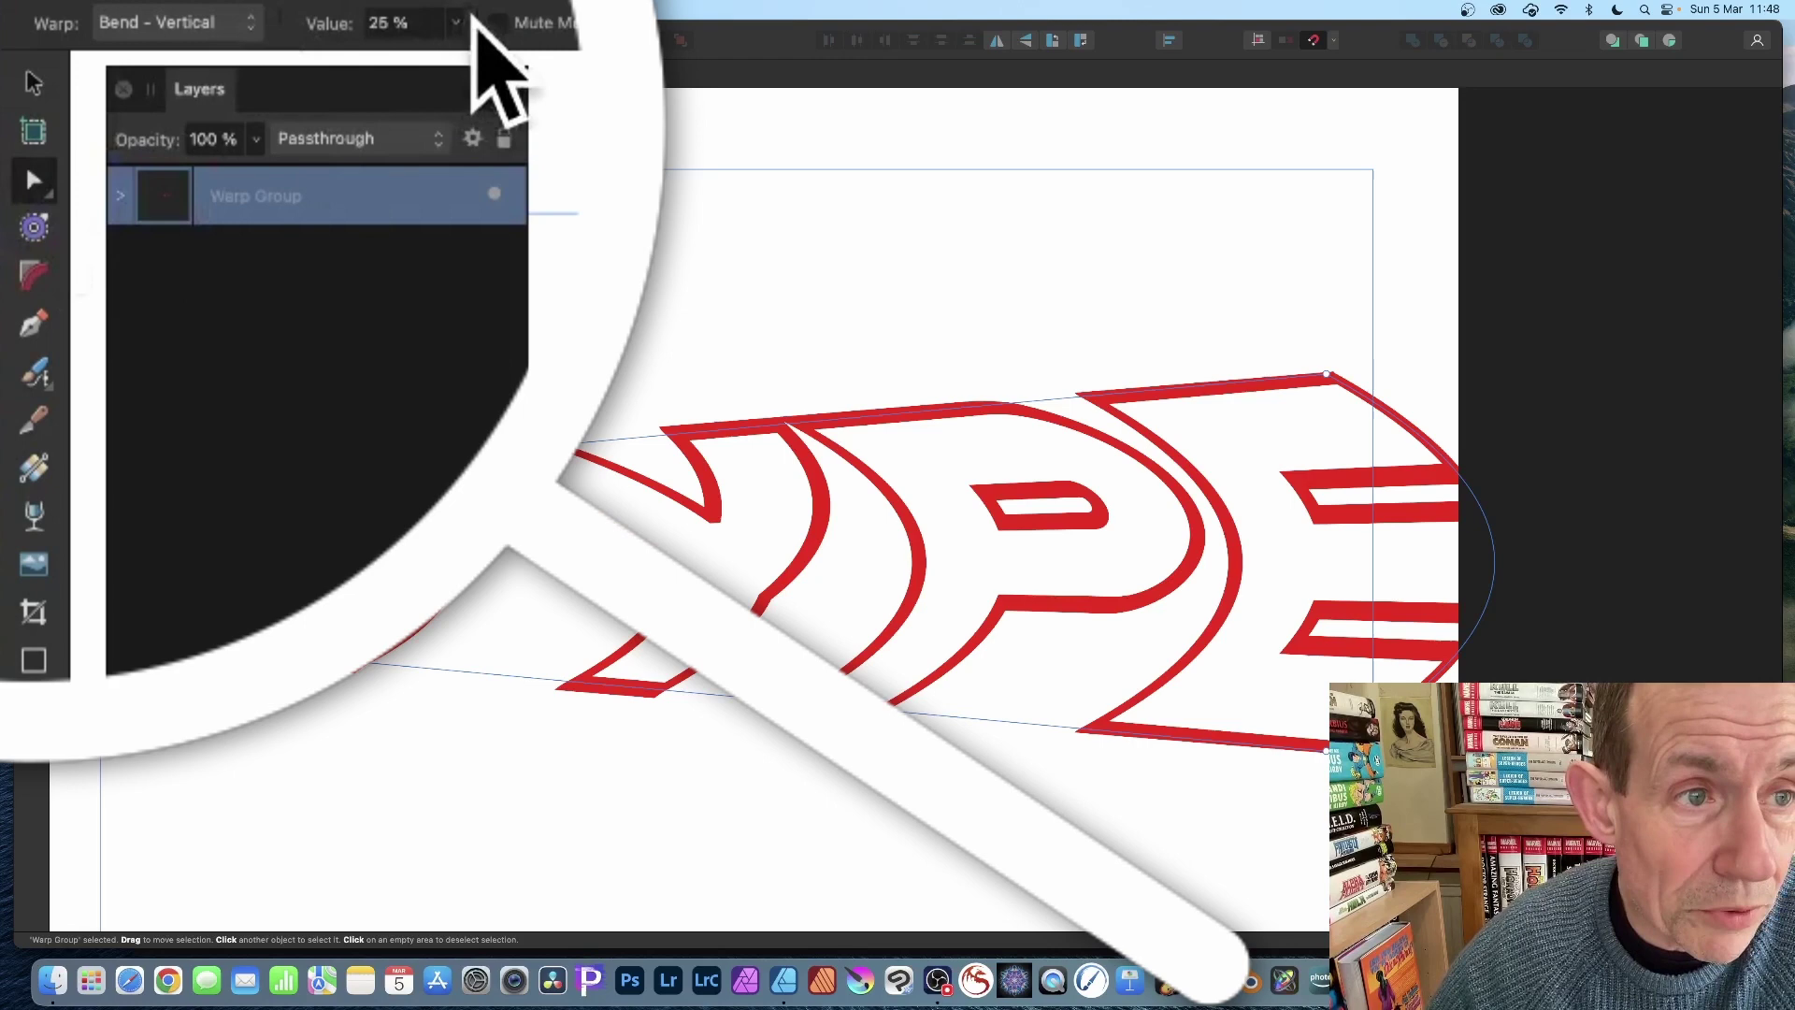
pyautogui.click(242, 74)
pyautogui.moveTo(225, 91); pyautogui.dragTo(272, 86)
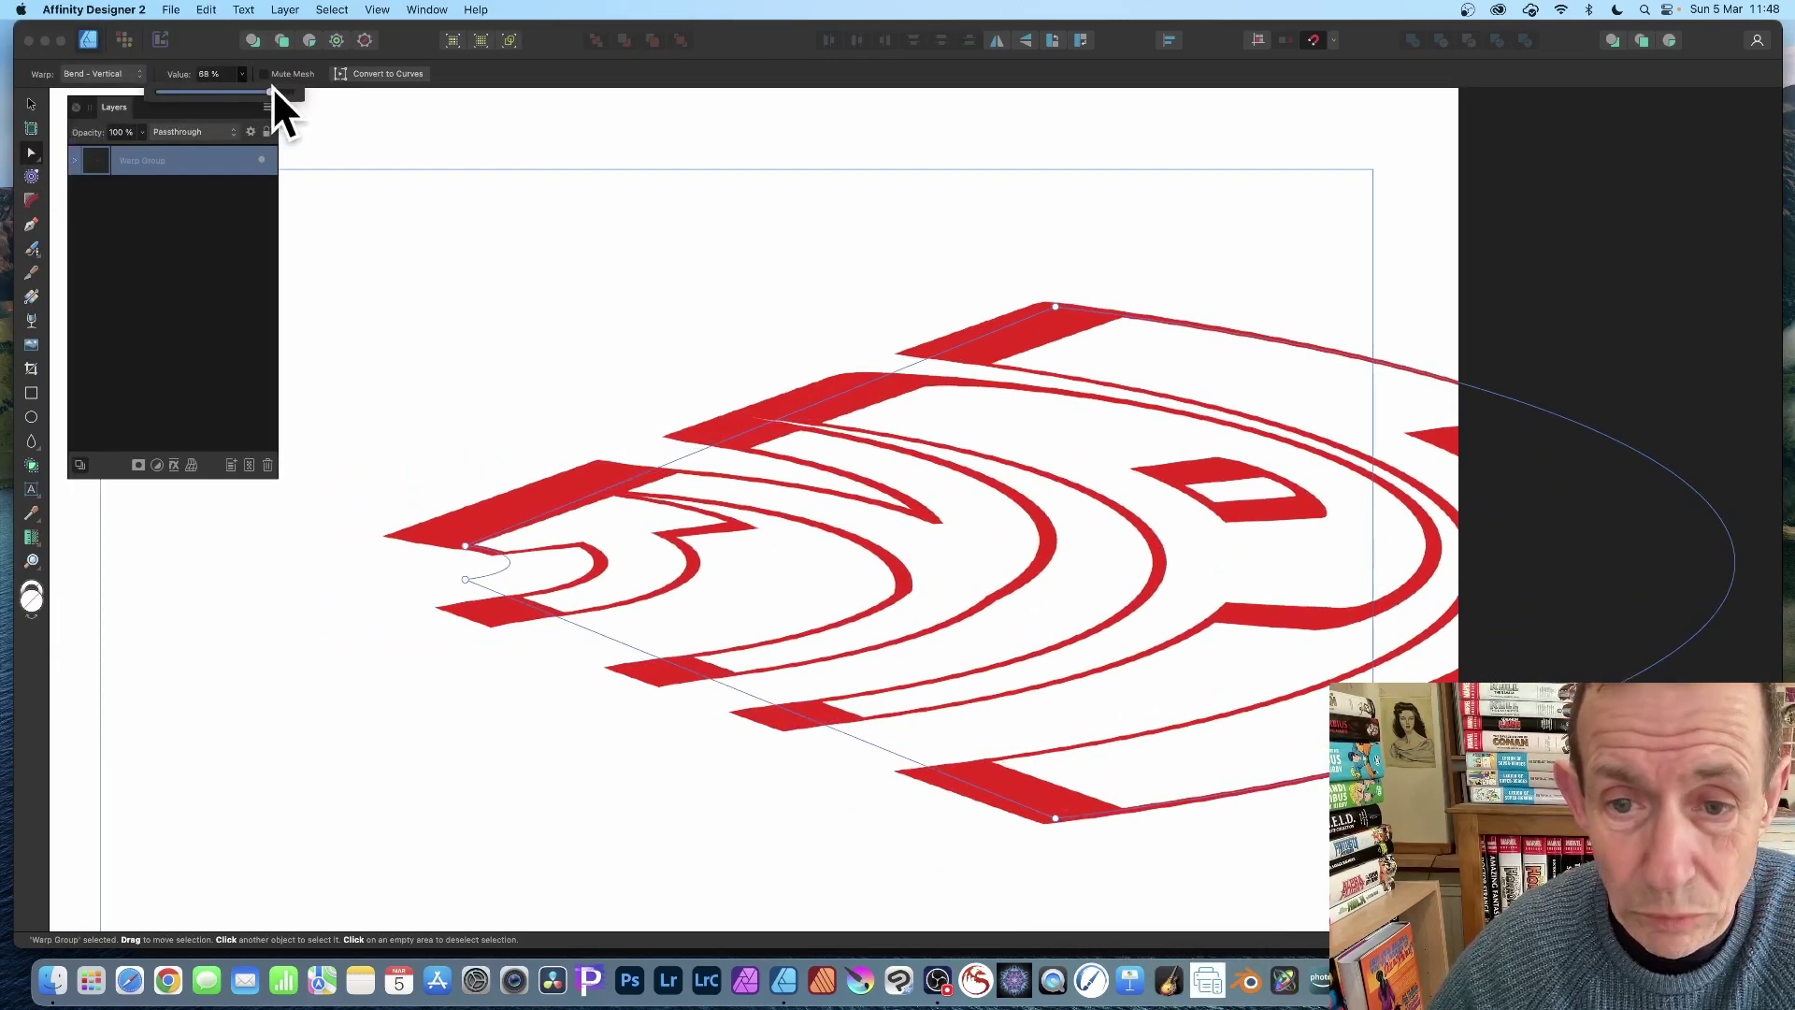
# Step: Readjust the warped TYPE contour thickness and switch its fill mode to thick outline bands
pyautogui.click(30, 174)
pyautogui.moveTo(689, 589)
pyautogui.mouseDown()
pyautogui.moveTo(745, 598)
pyautogui.moveTo(669, 582)
pyautogui.moveTo(703, 587)
pyautogui.mouseUp()
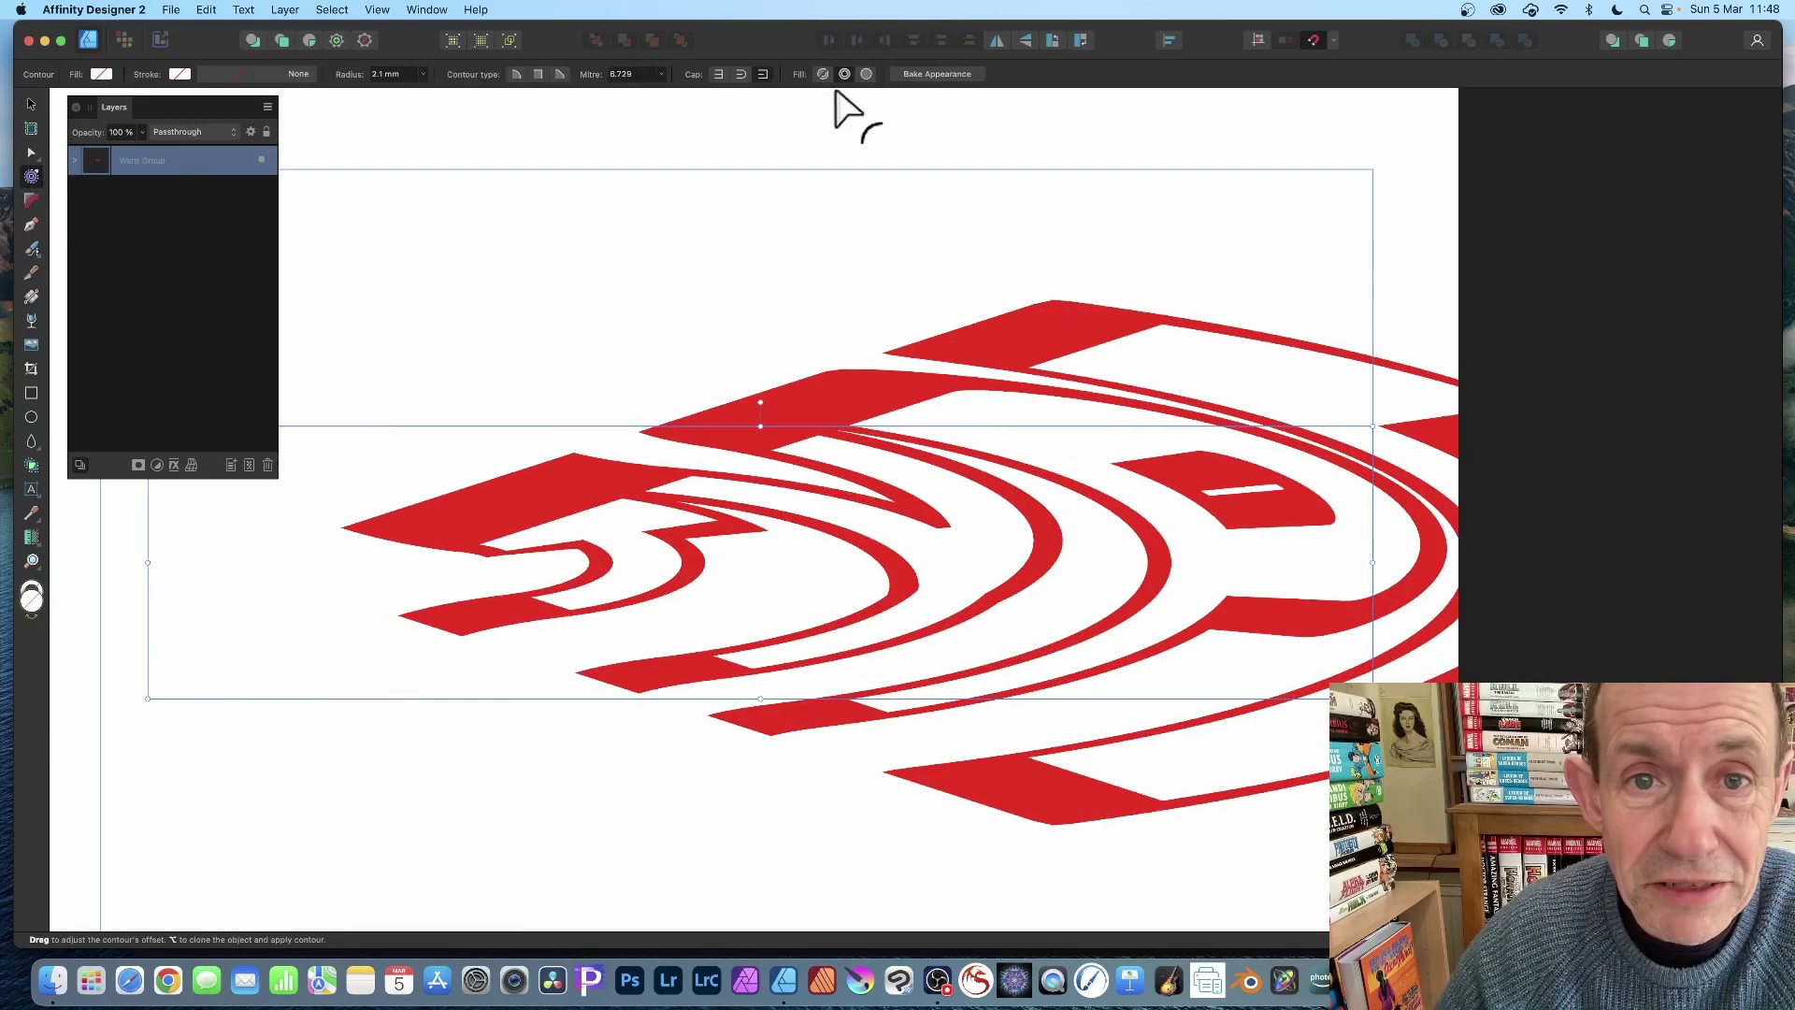
pyautogui.click(822, 74)
pyautogui.moveTo(770, 439)
pyautogui.mouseDown()
pyautogui.moveTo(766, 461)
pyautogui.moveTo(741, 455)
pyautogui.moveTo(773, 471)
pyautogui.moveTo(688, 441)
pyautogui.mouseUp()
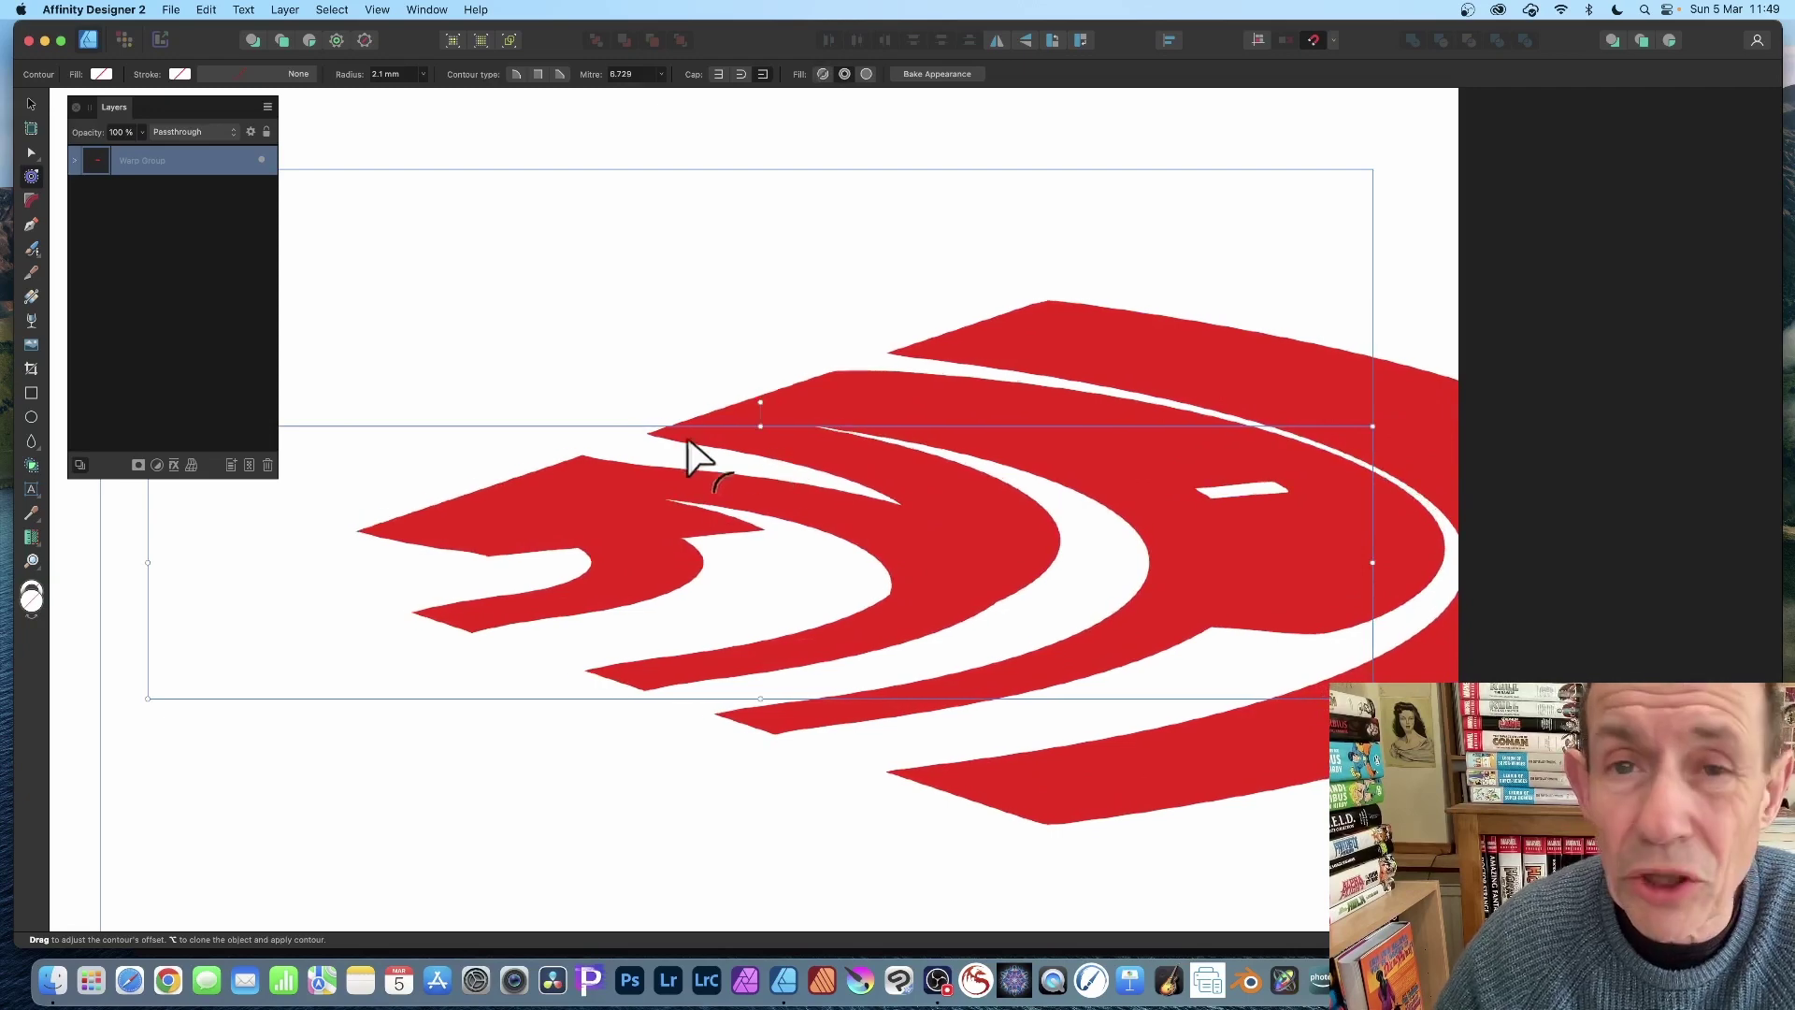
pyautogui.click(822, 74)
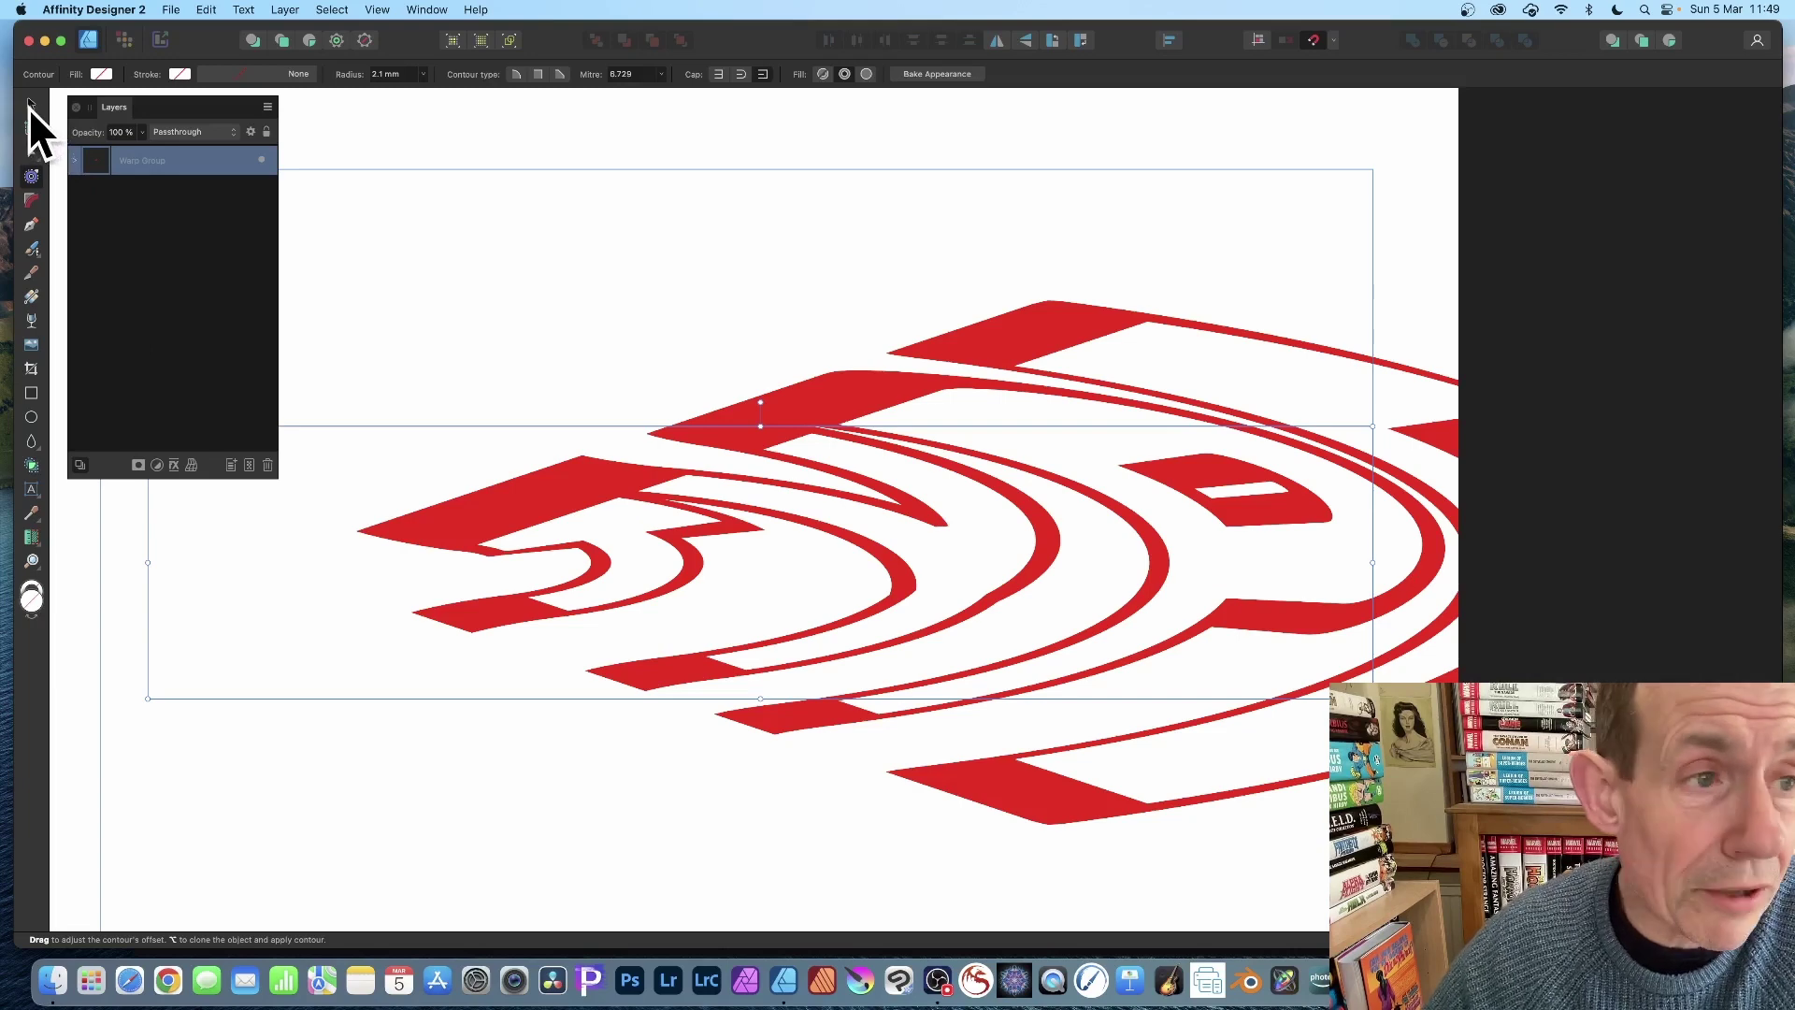
# Step: Widen the TYPE Warp Group by its side handle, undoing a trial rotation
pyautogui.click(30, 105)
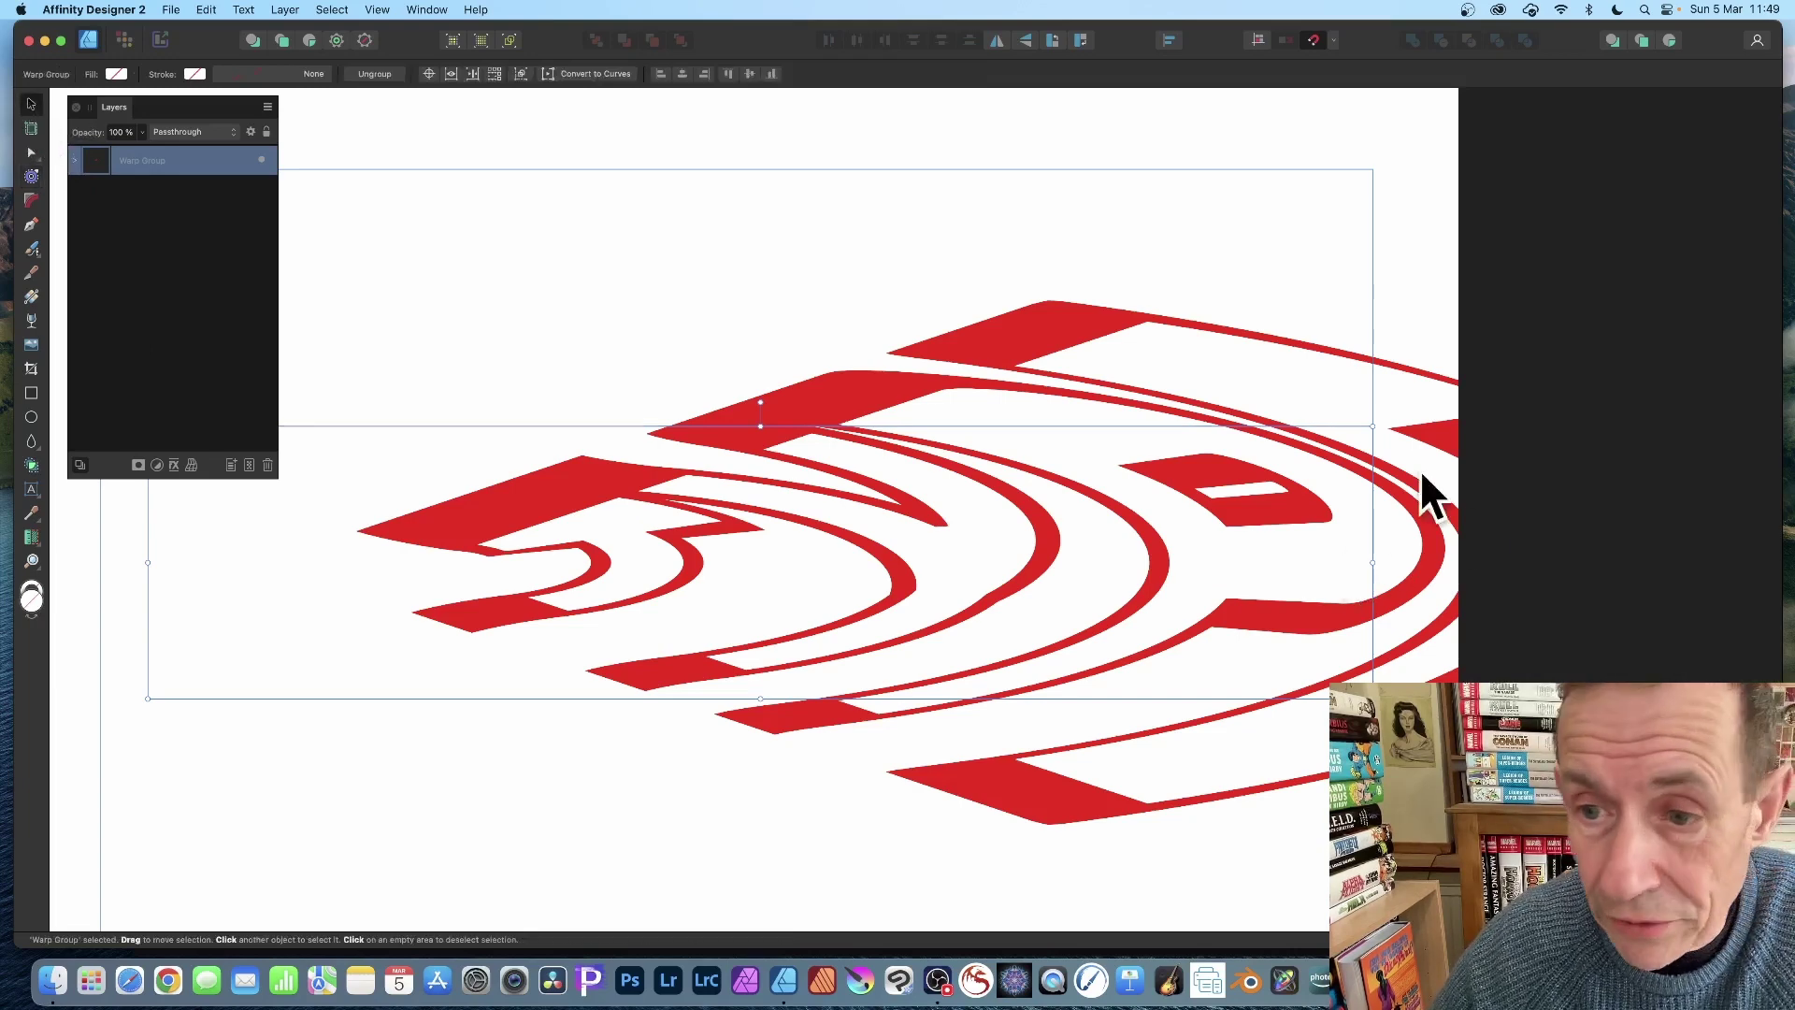
pyautogui.moveTo(1370, 424)
pyautogui.mouseDown()
pyautogui.moveTo(1166, 412)
pyautogui.moveTo(1405, 419)
pyautogui.moveTo(1346, 405)
pyautogui.moveTo(1126, 421)
pyautogui.moveTo(1395, 421)
pyautogui.mouseUp()
pyautogui.moveTo(772, 396); pyautogui.dragTo(561, 387)
pyautogui.press('super+z')
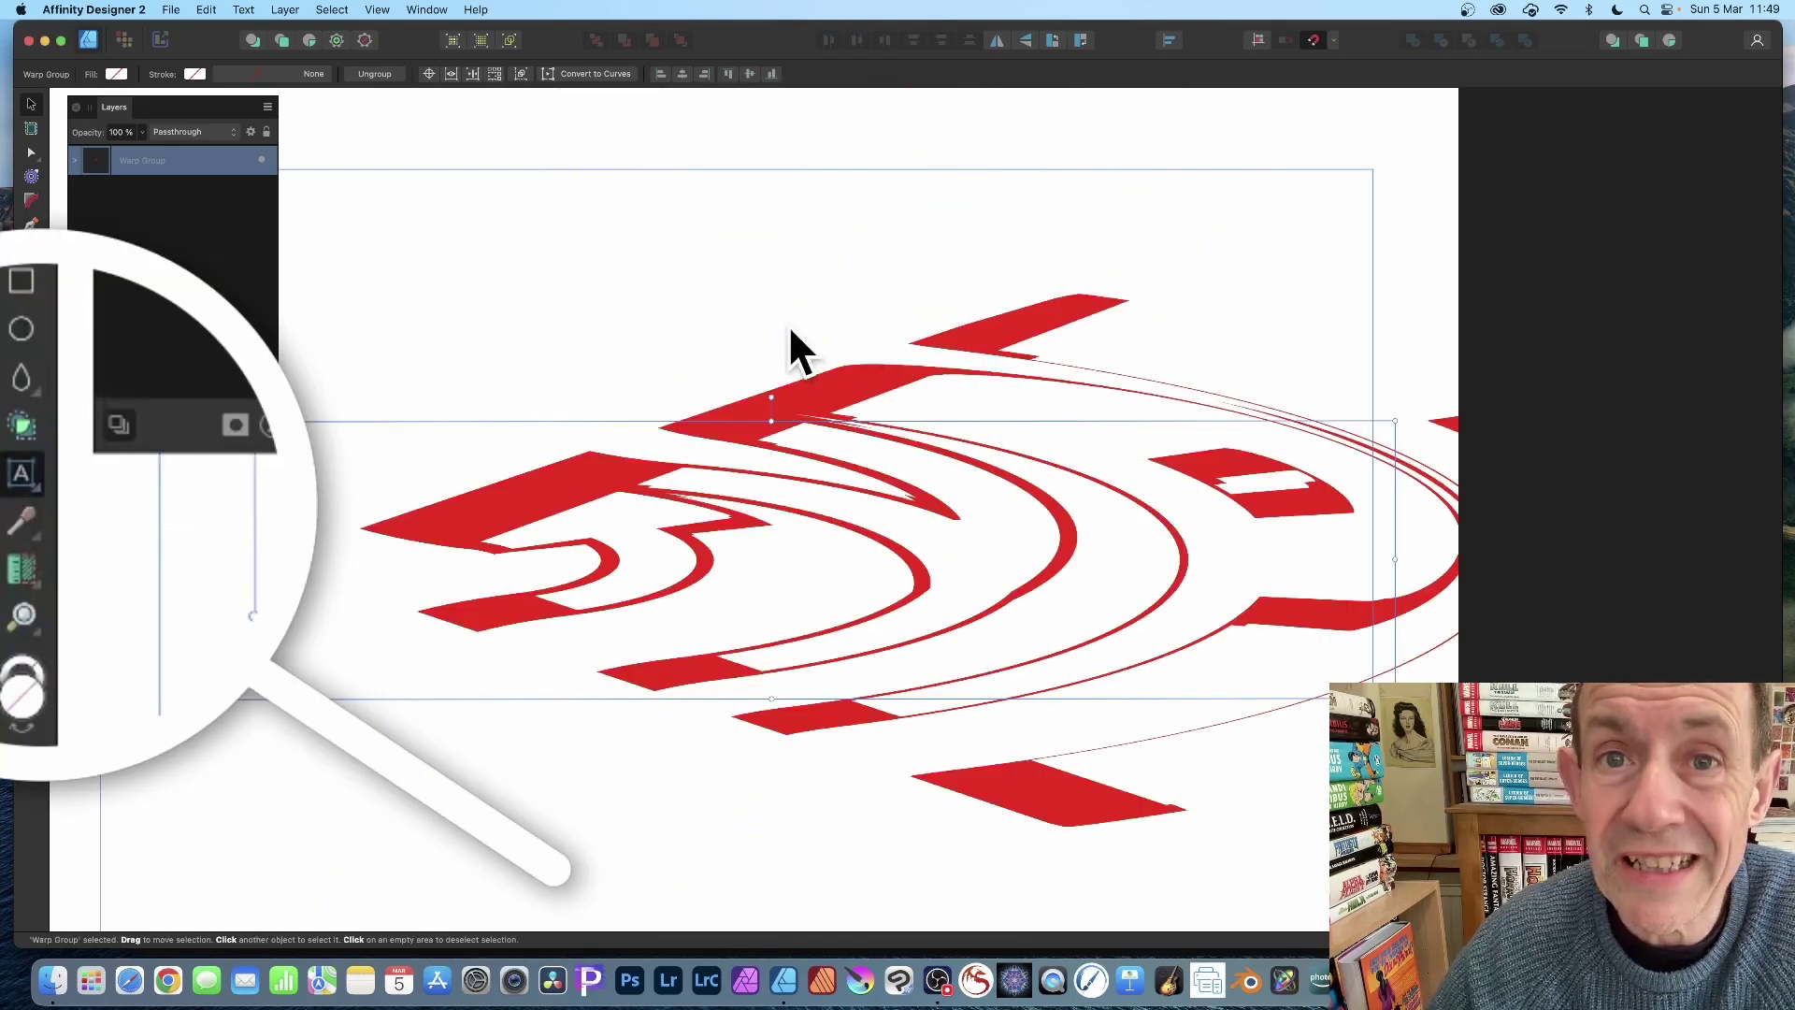
# Step: Select the warped TYPE text with the Artistic Text tool and type 'teos' over it
pyautogui.click(28, 465)
pyautogui.click(114, 468)
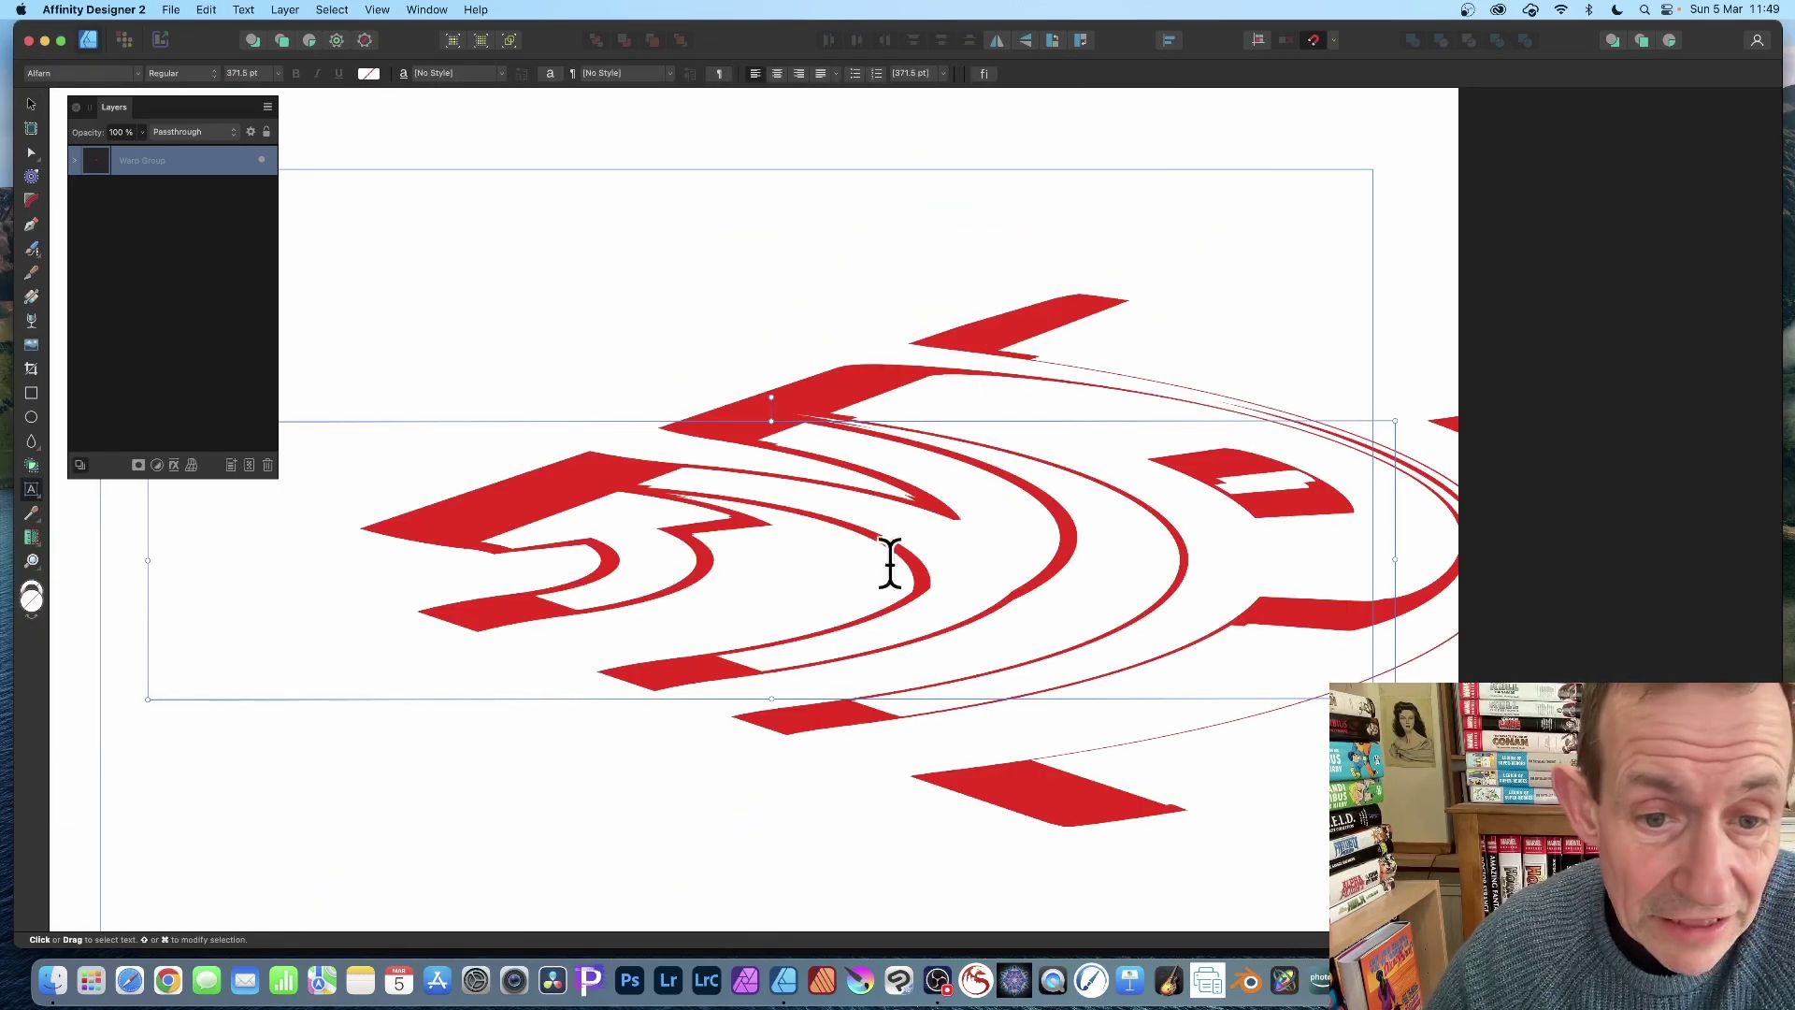
pyautogui.moveTo(497, 549); pyautogui.dragTo(1394, 593)
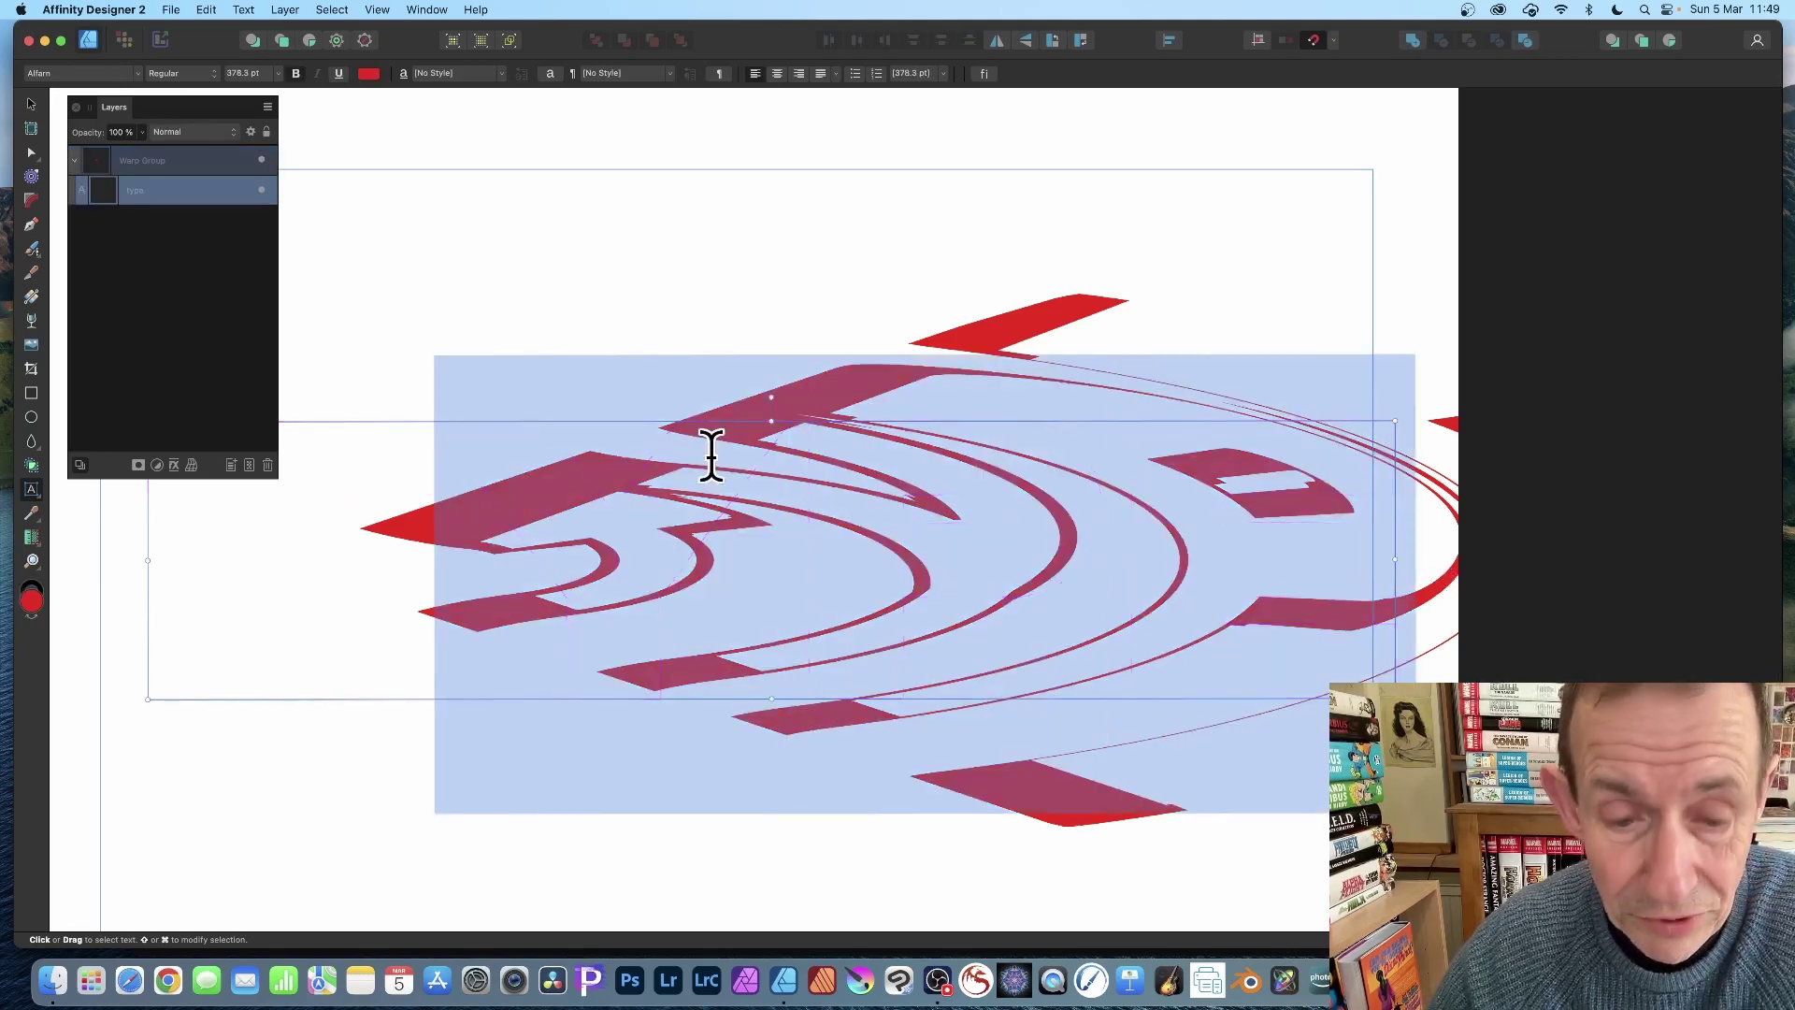
pyautogui.write('teos')
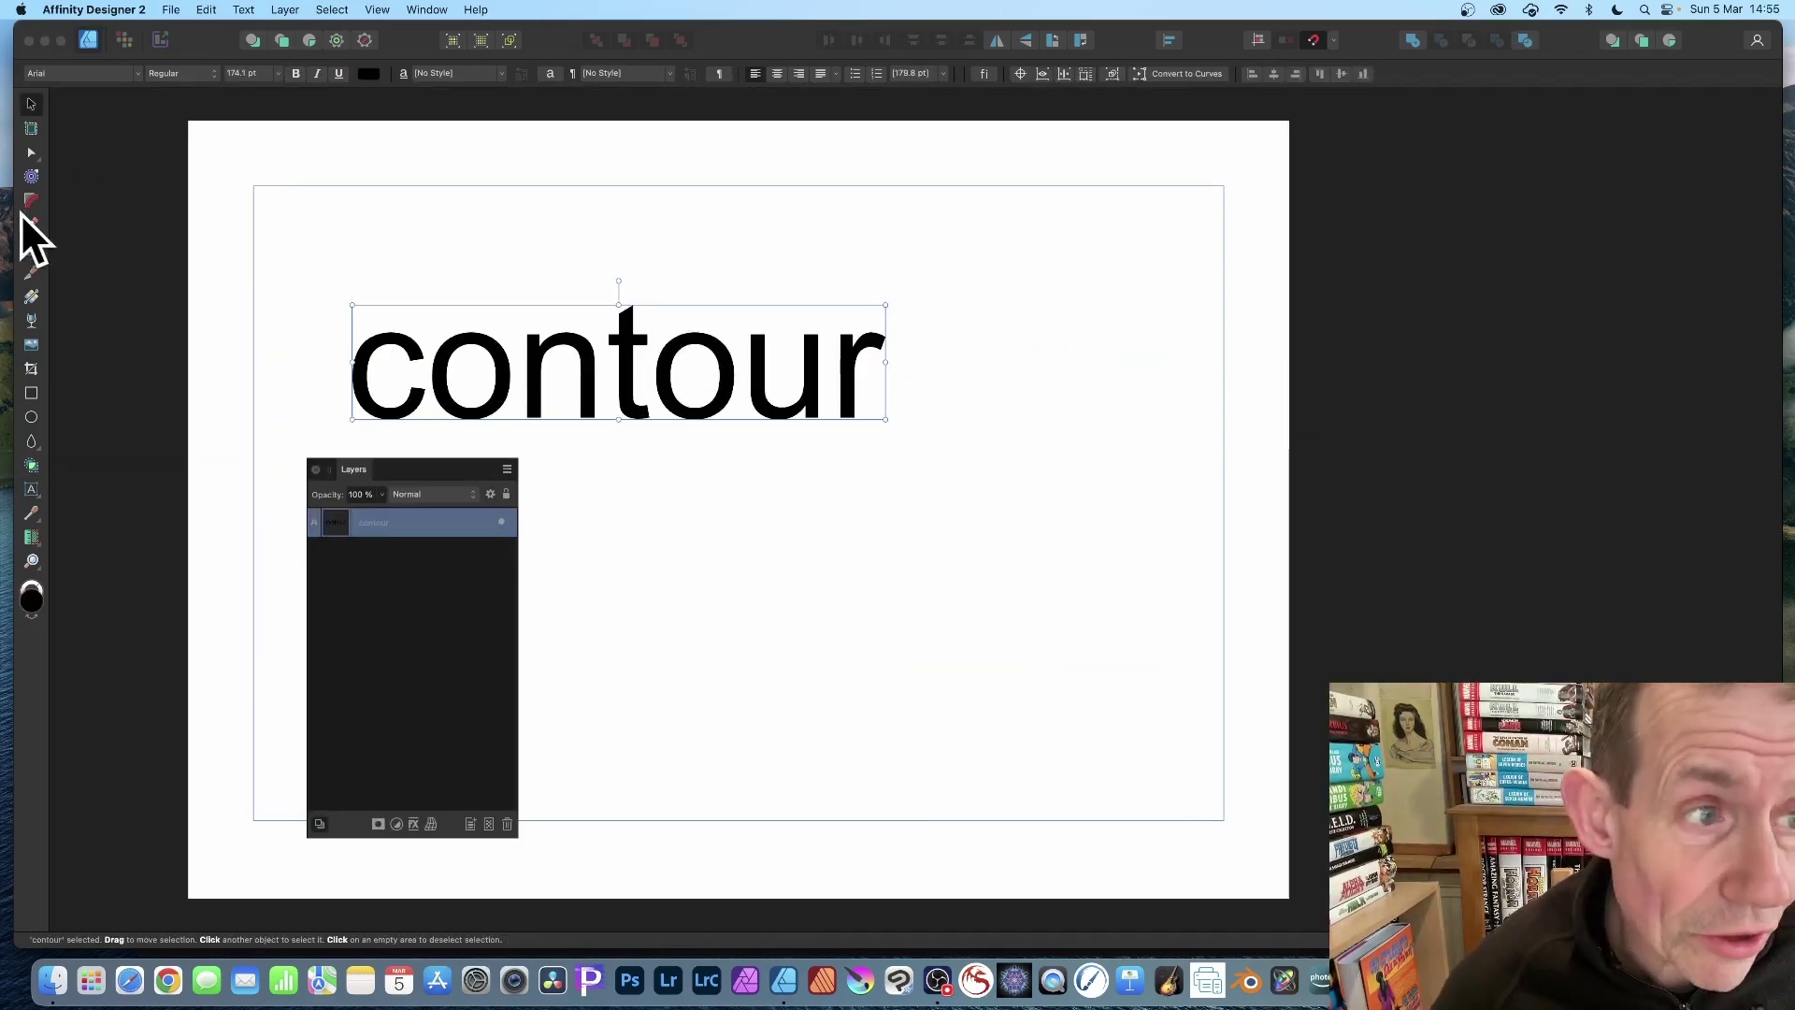
# Step: Give the word 'contour' a 4.7 mm contour and bake its appearance into curves
pyautogui.click(30, 175)
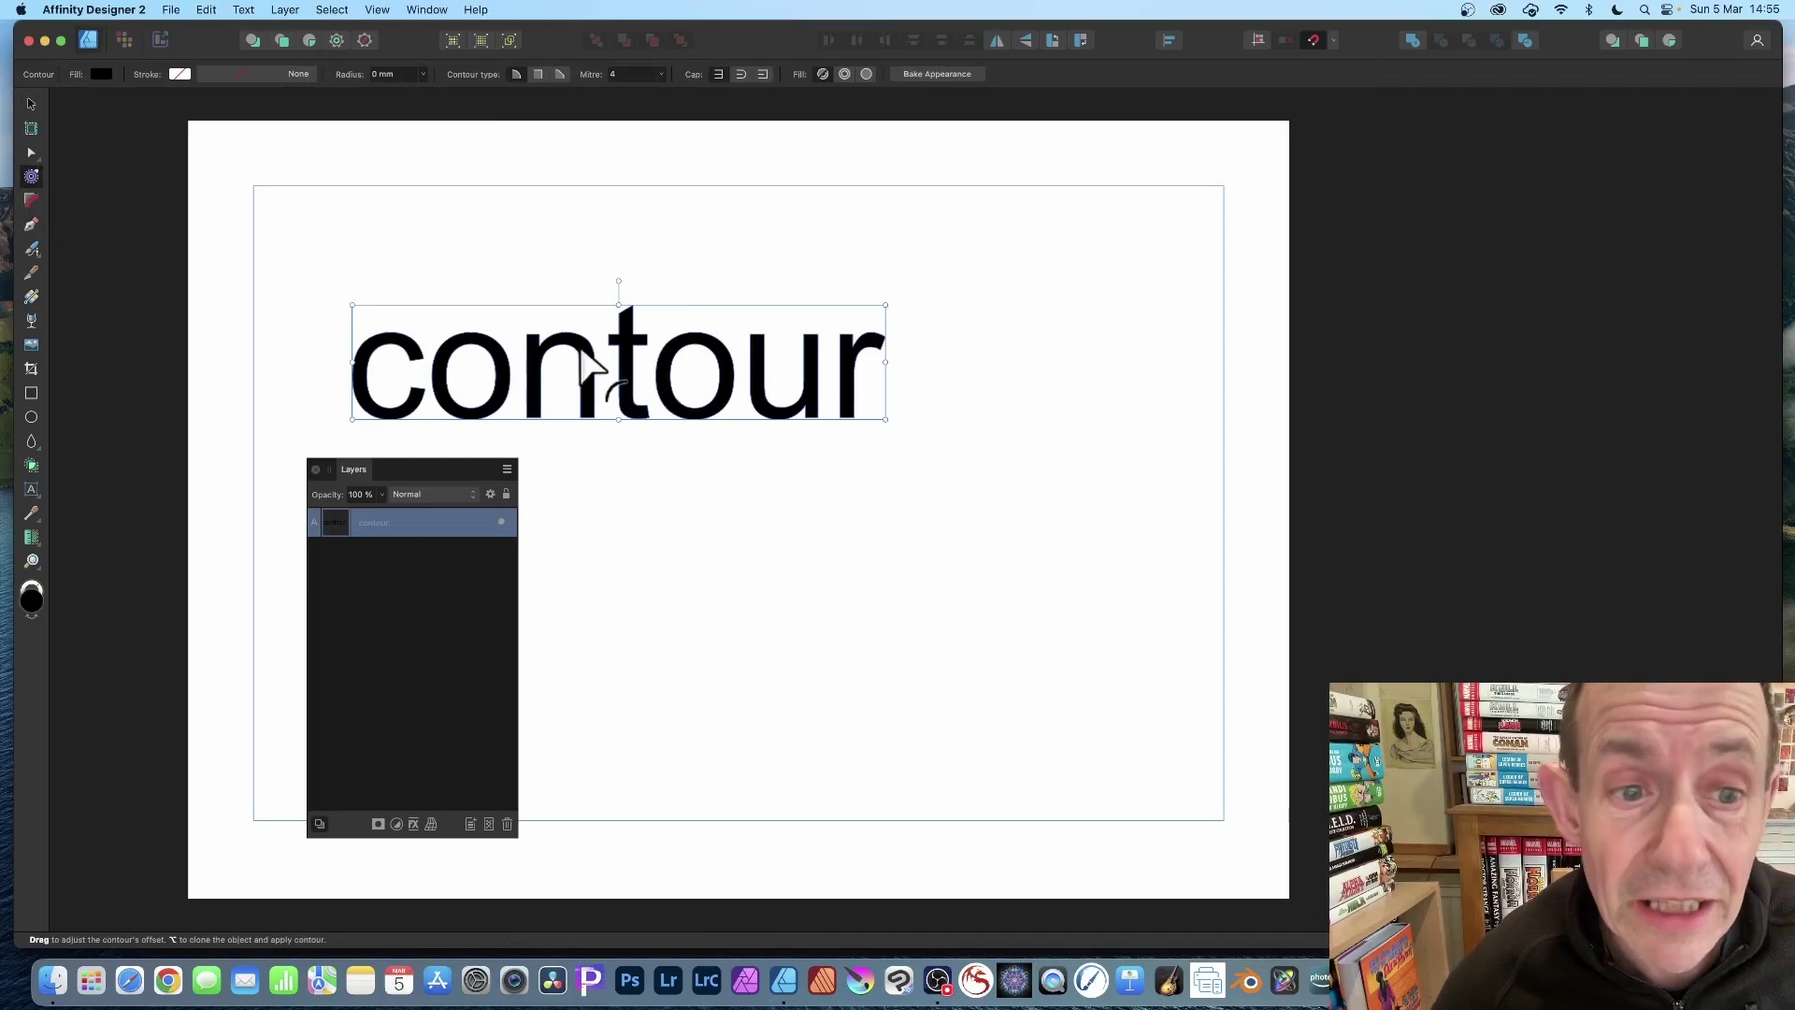
pyautogui.moveTo(582, 349); pyautogui.dragTo(587, 344)
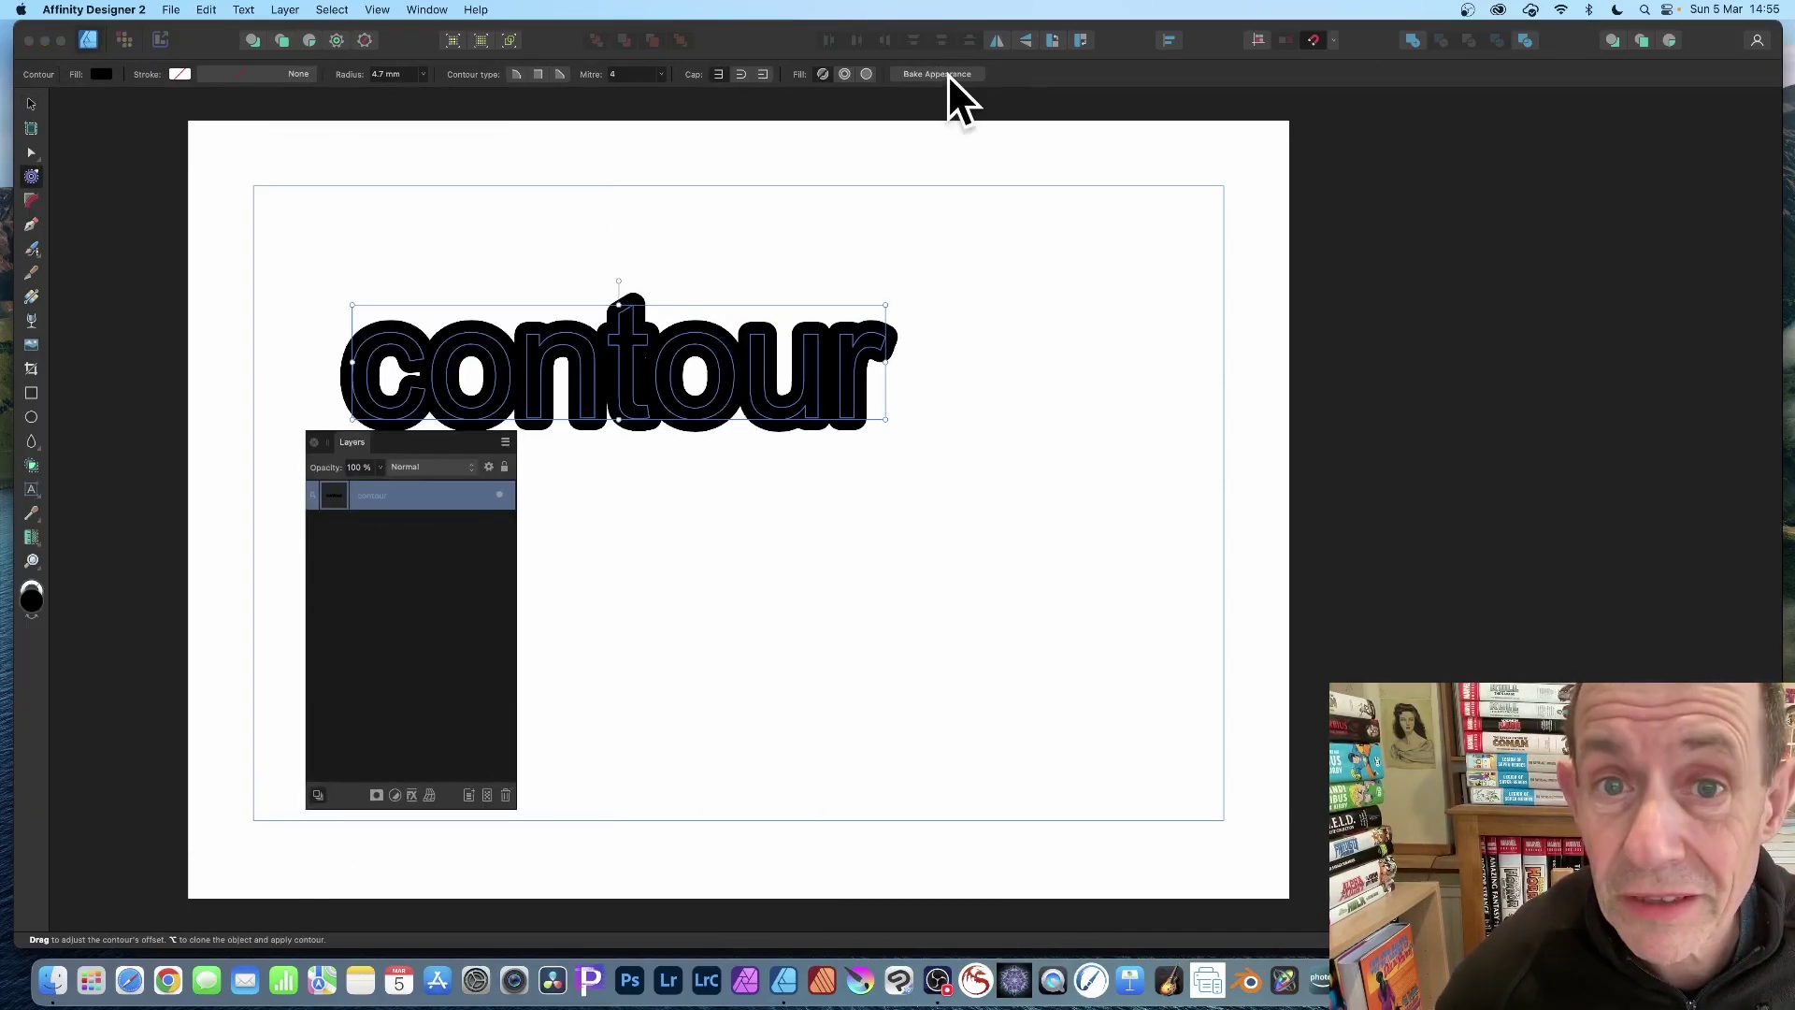
pyautogui.click(946, 75)
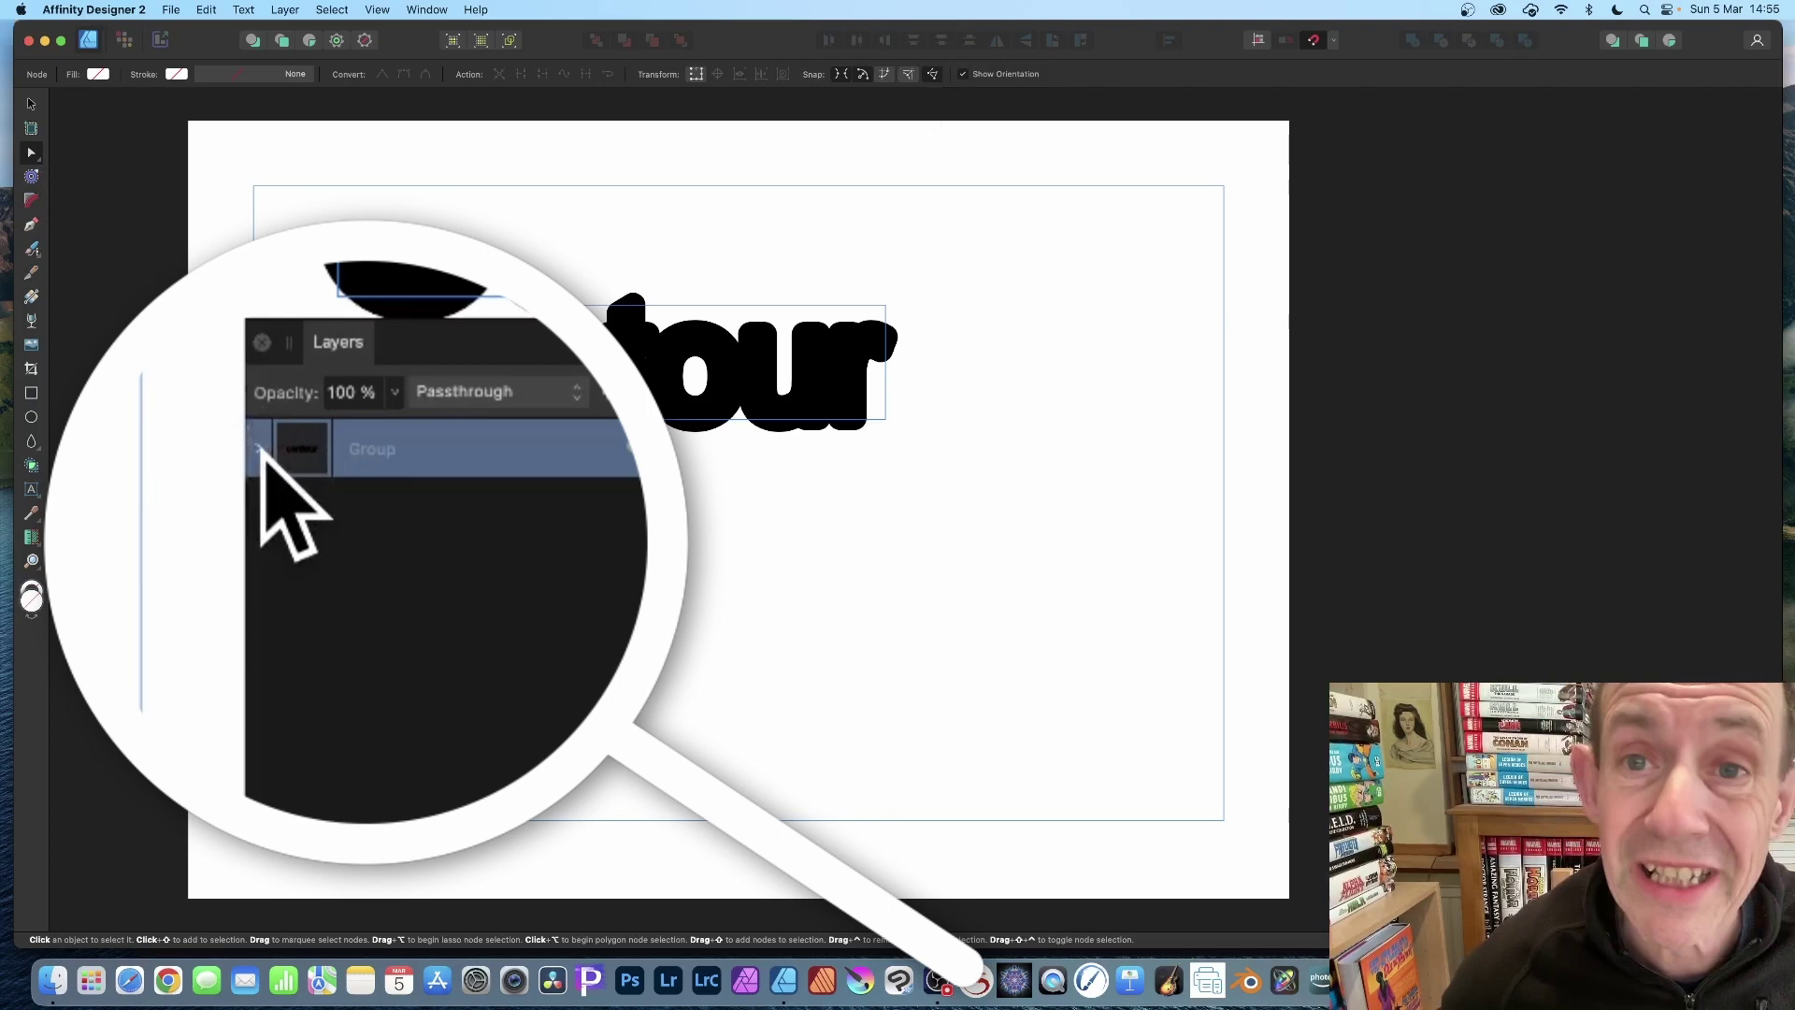
# Step: Expand the baked group and reduce the first letter c's contour to -1.7 mm
pyautogui.click(259, 449)
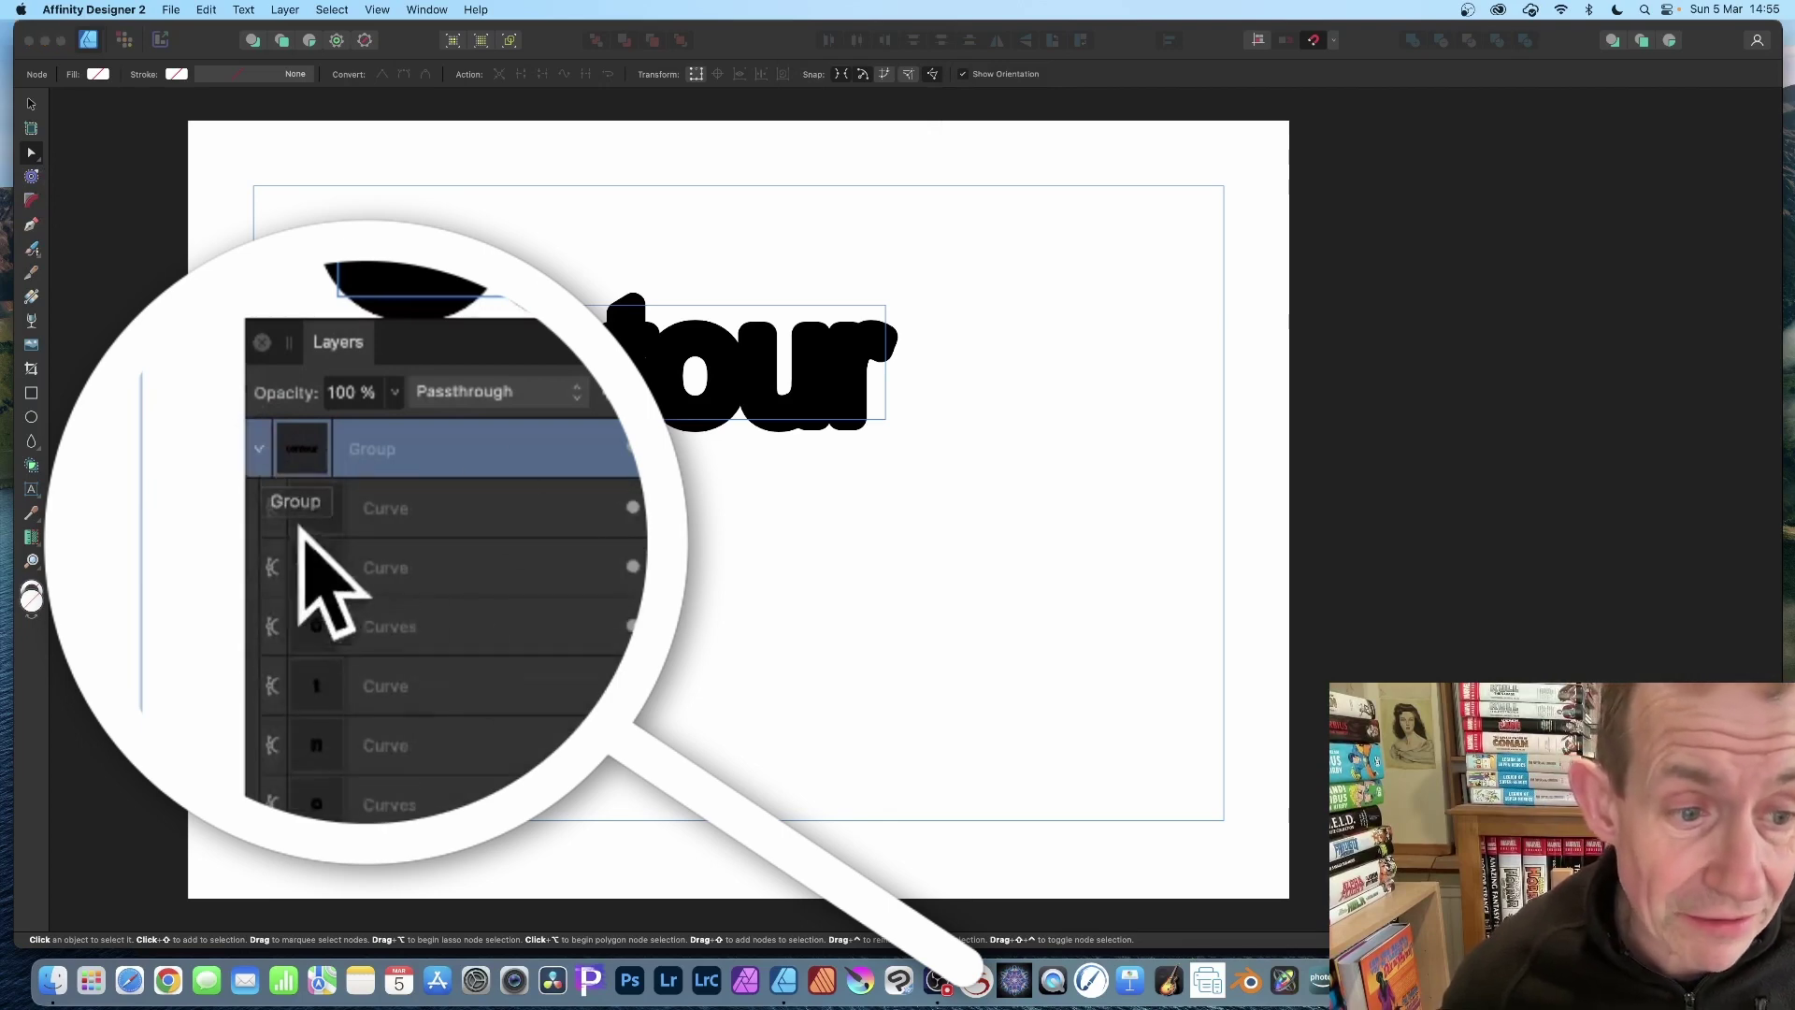
pyautogui.press('super+a')
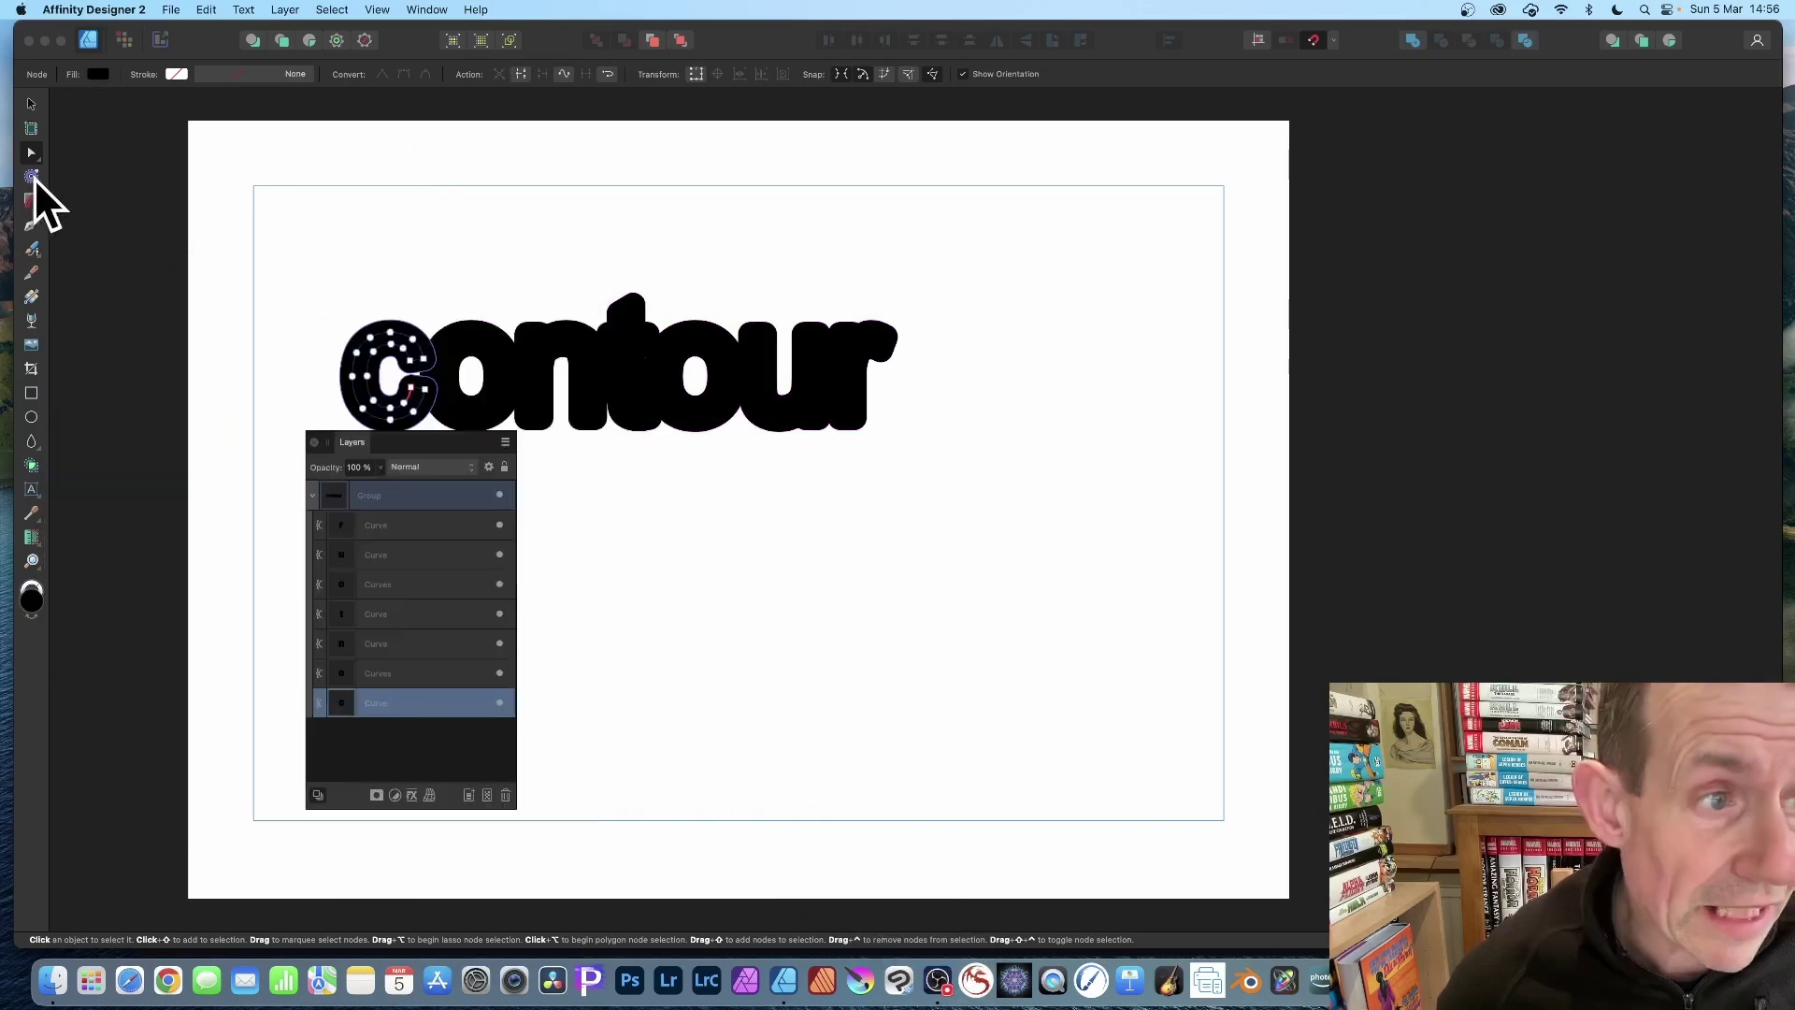
pyautogui.click(31, 177)
pyautogui.click(360, 379)
pyautogui.moveTo(352, 369); pyautogui.dragTo(407, 375)
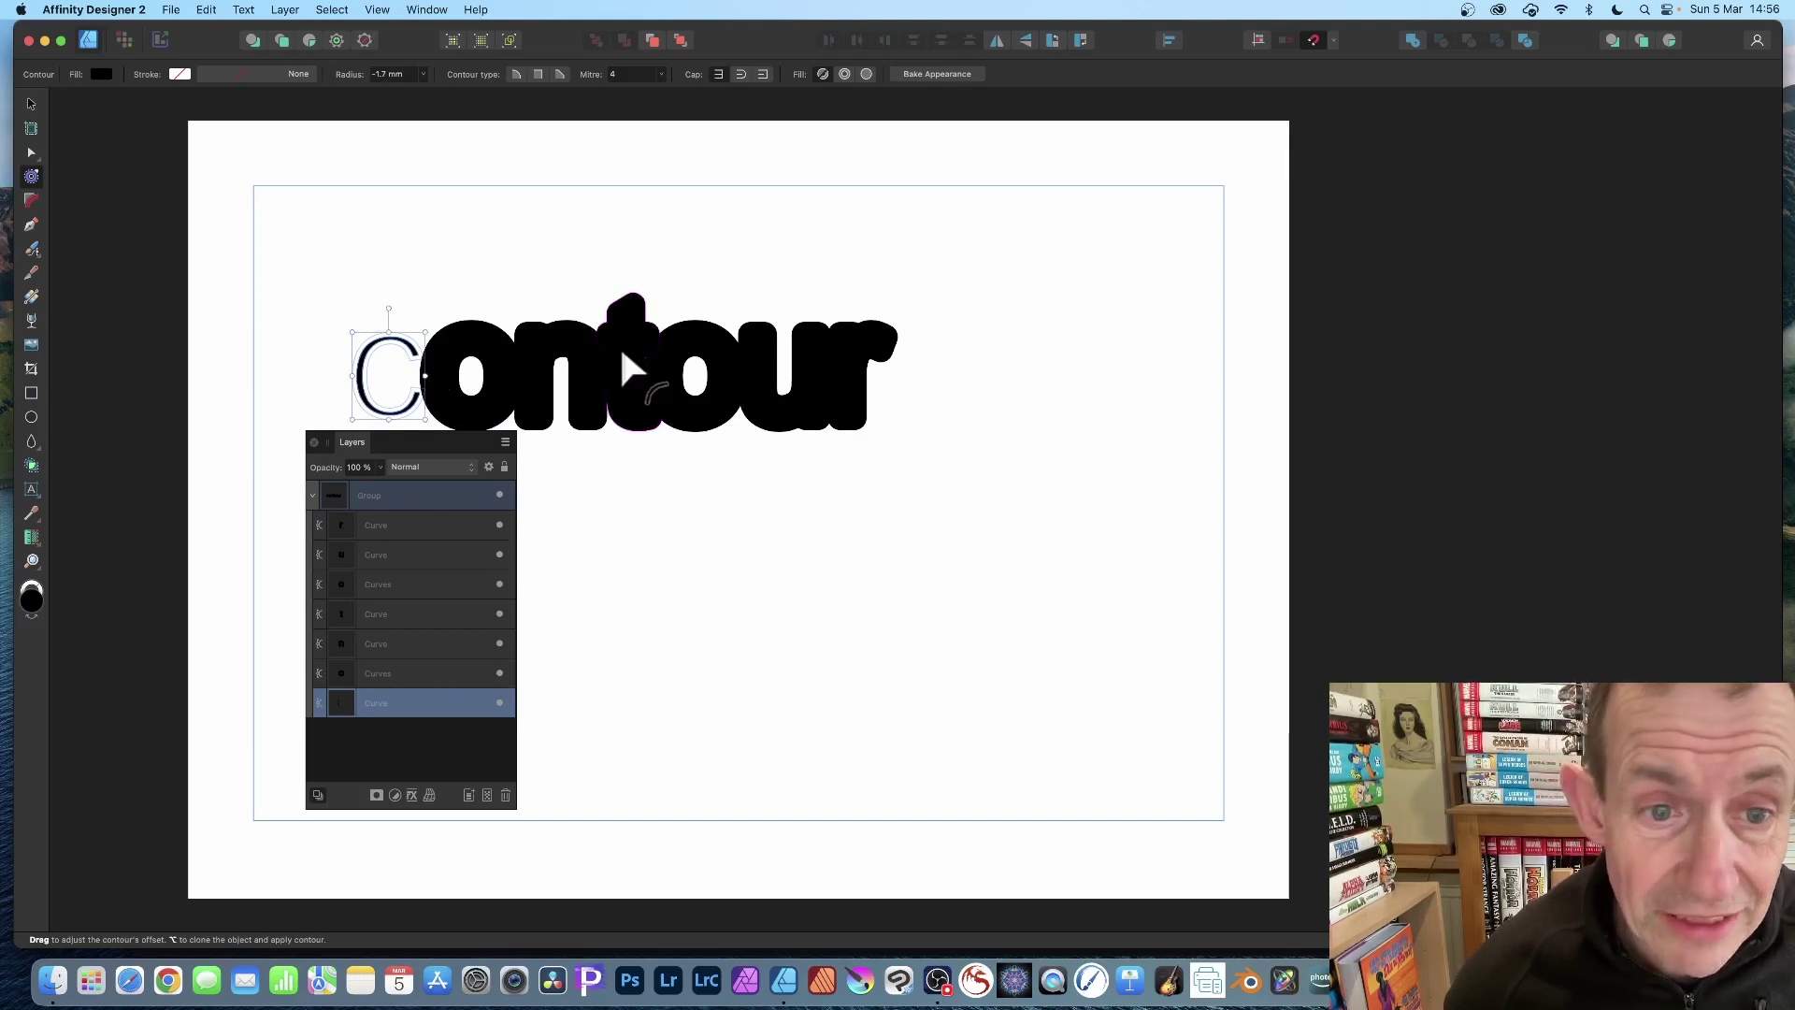
# Step: Thin the t to a fine outline and thicken the u with an 11.1 mm contour
pyautogui.click(622, 354)
pyautogui.moveTo(622, 354)
pyautogui.mouseDown()
pyautogui.moveTo(661, 293)
pyautogui.moveTo(632, 338)
pyautogui.moveTo(632, 322)
pyautogui.mouseUp()
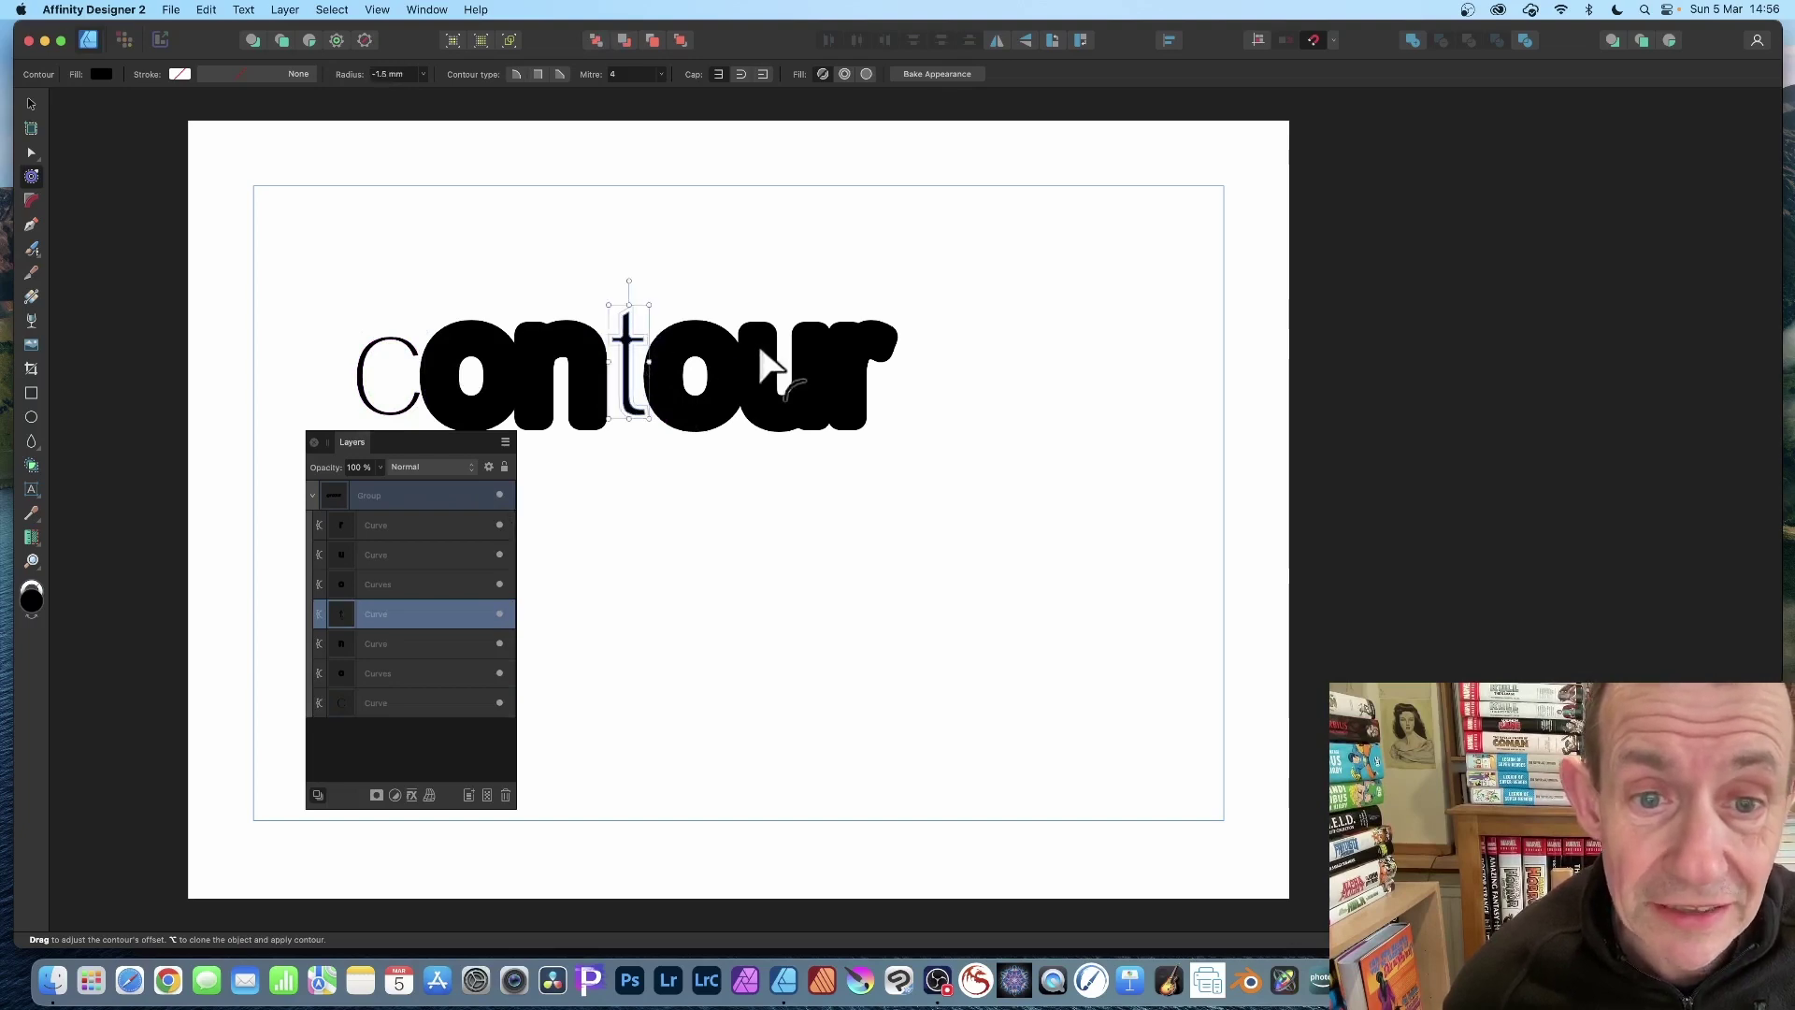
pyautogui.click(764, 353)
pyautogui.moveTo(766, 352); pyautogui.dragTo(785, 360)
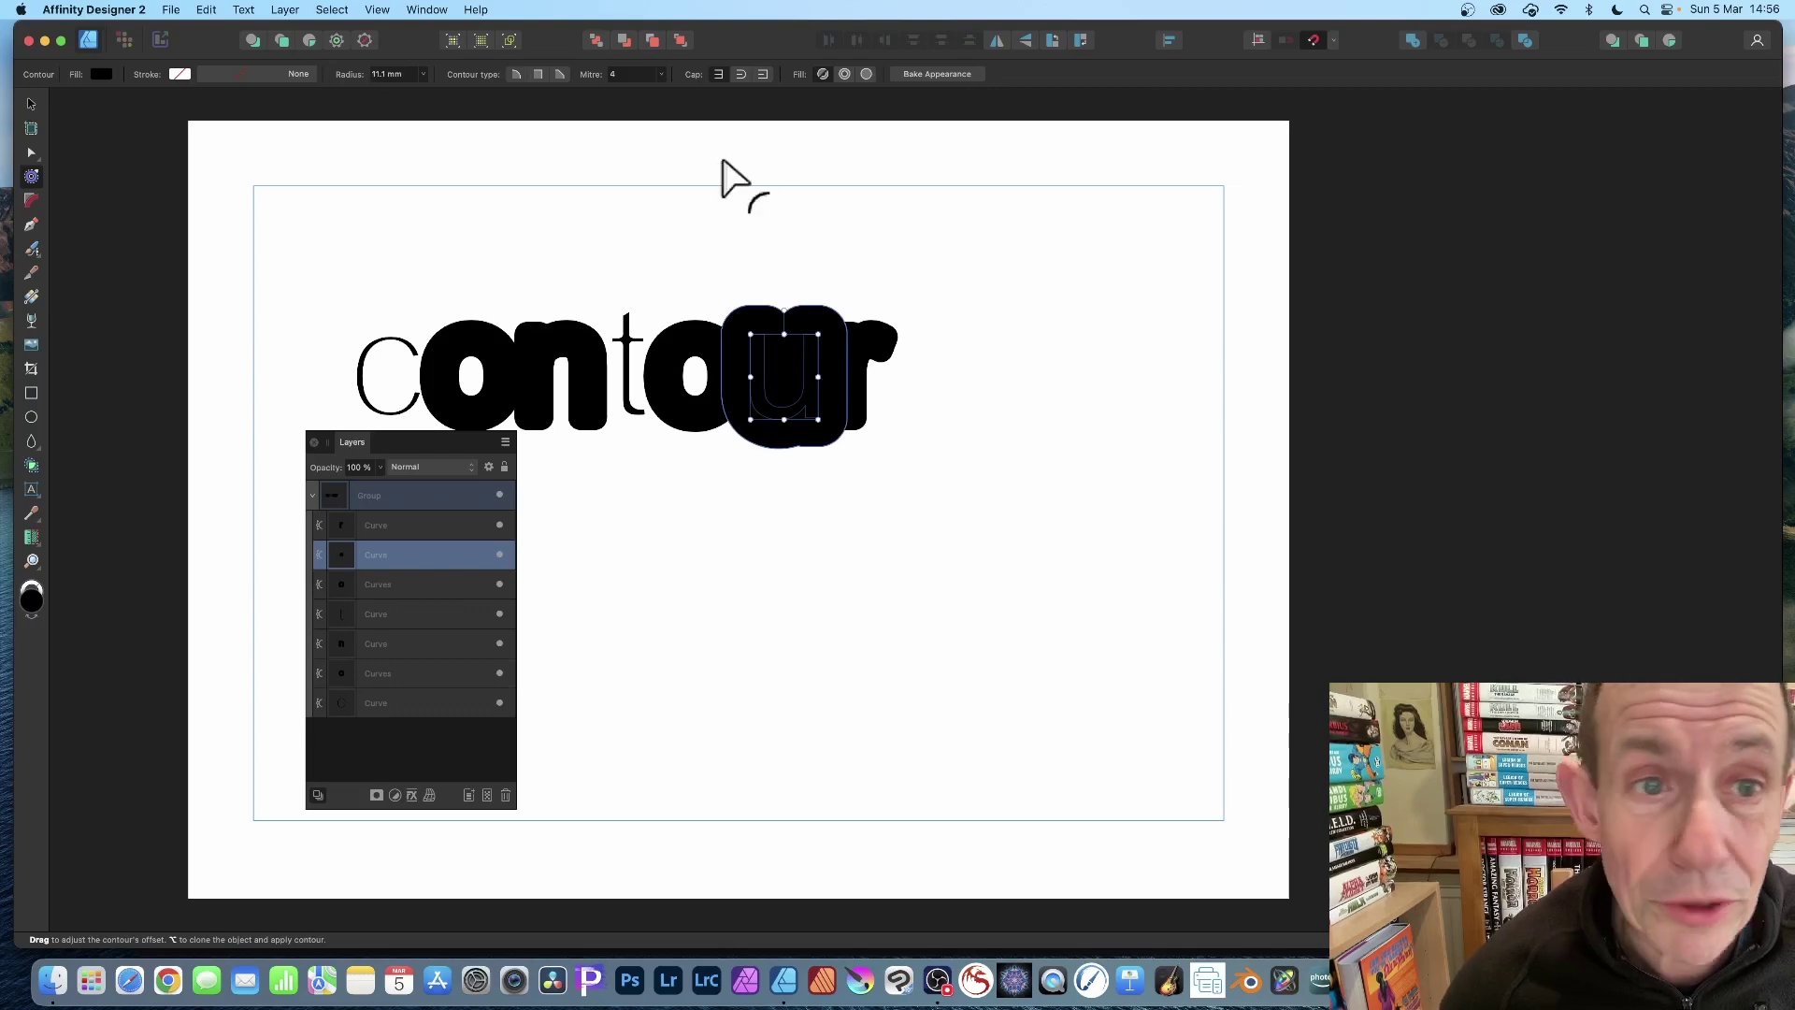
# Step: Switch the heavy u's contour to Mitre corners and fill it red from the HSL wheel
pyautogui.click(560, 74)
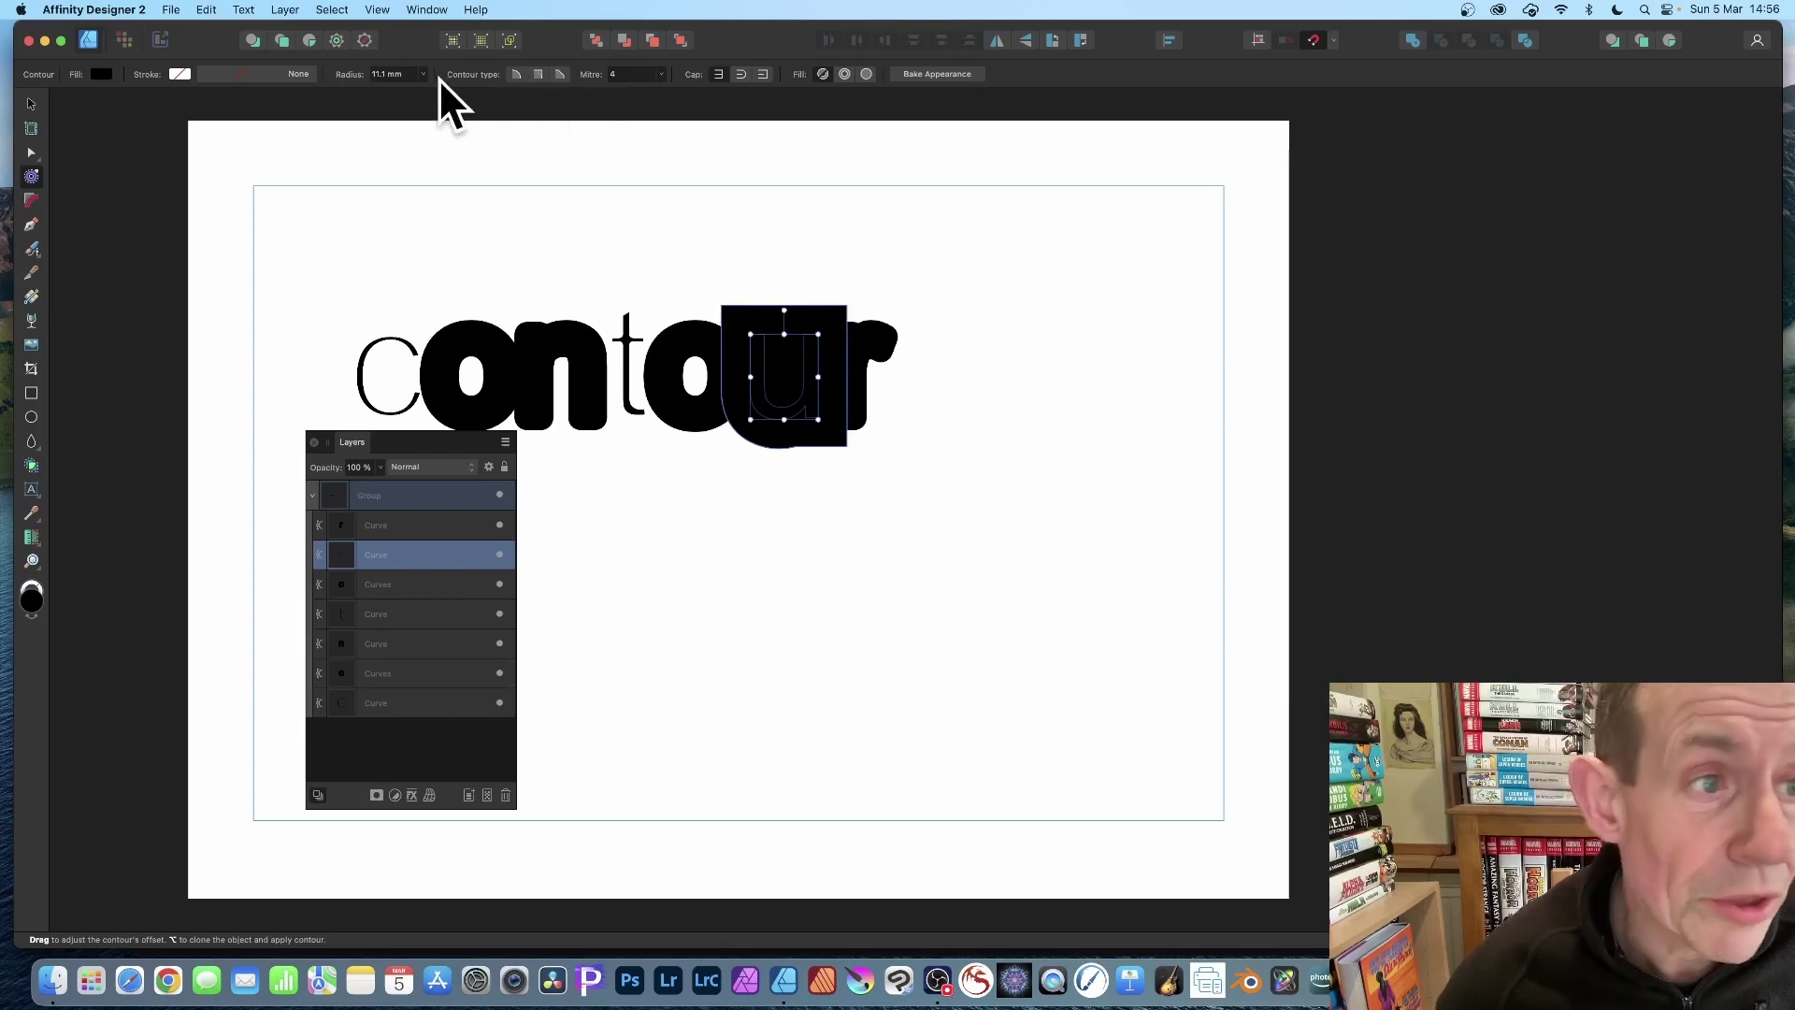
pyautogui.click(99, 73)
pyautogui.click(232, 192)
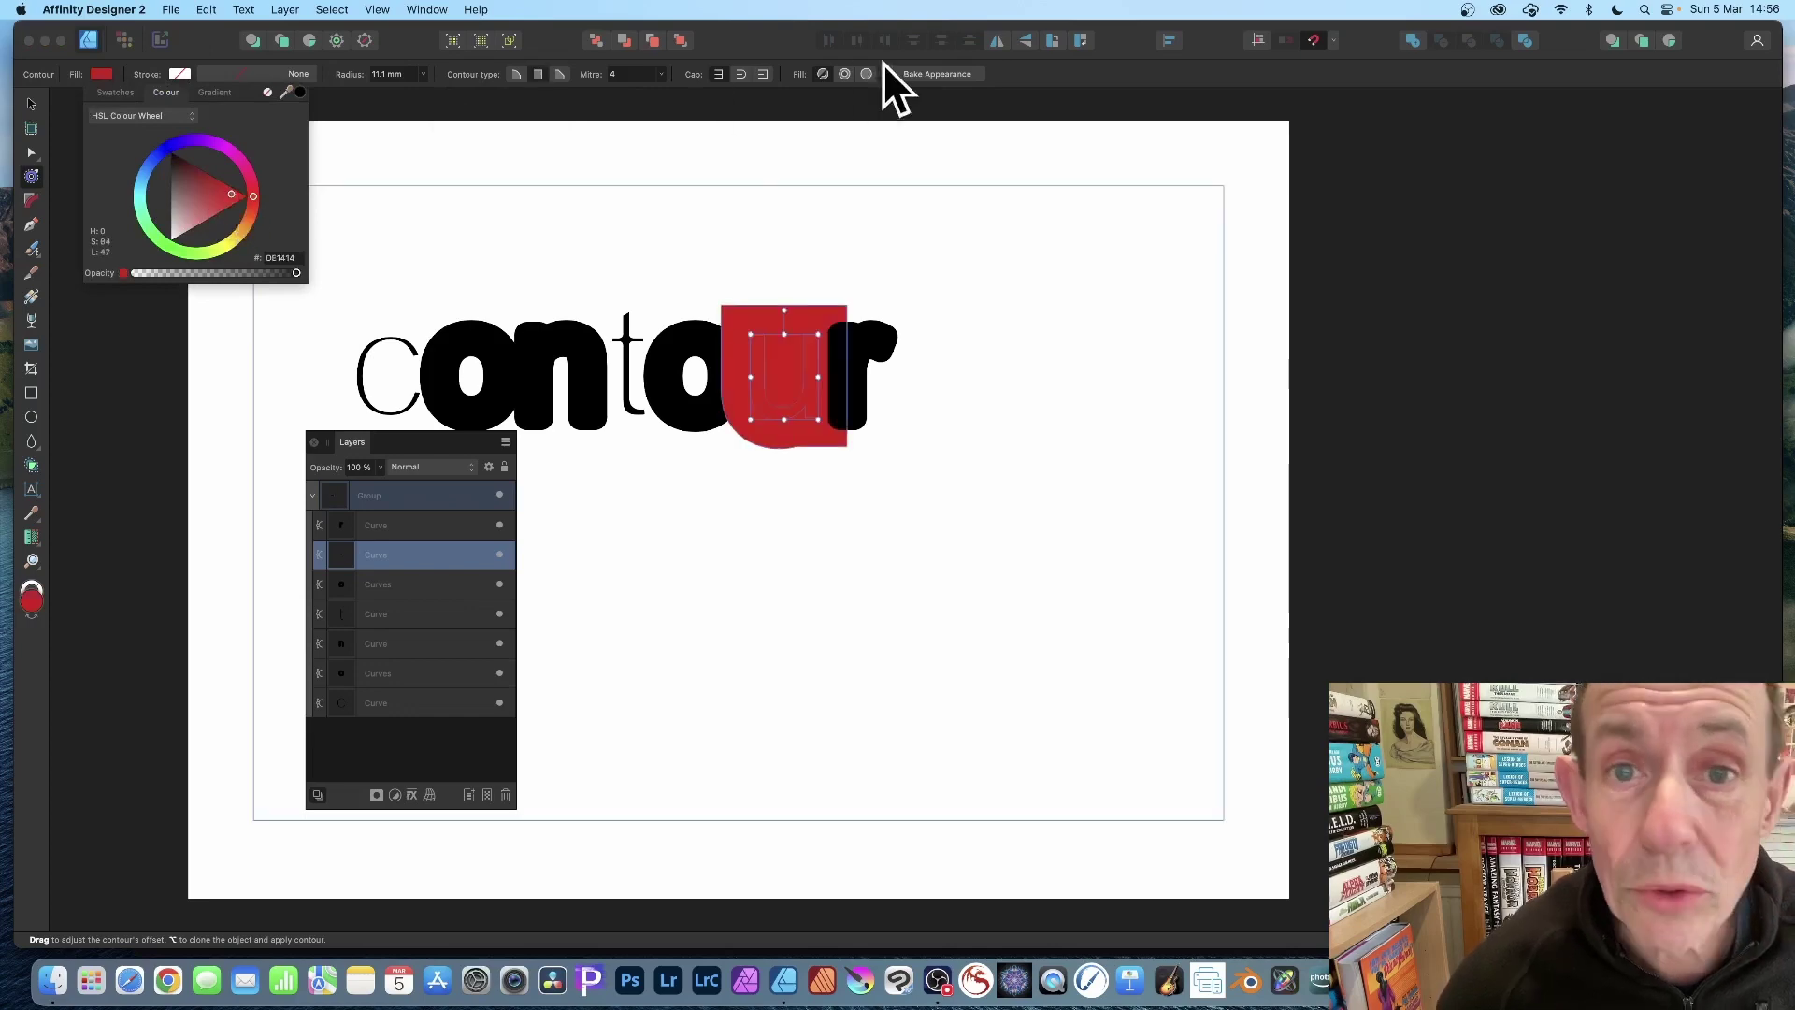